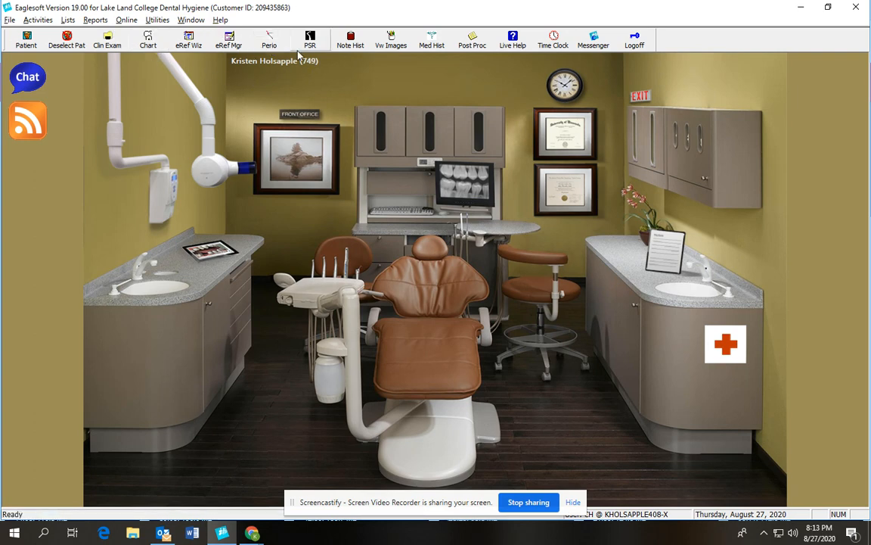
{"action": "left_click", "coordinate": [272, 43]}
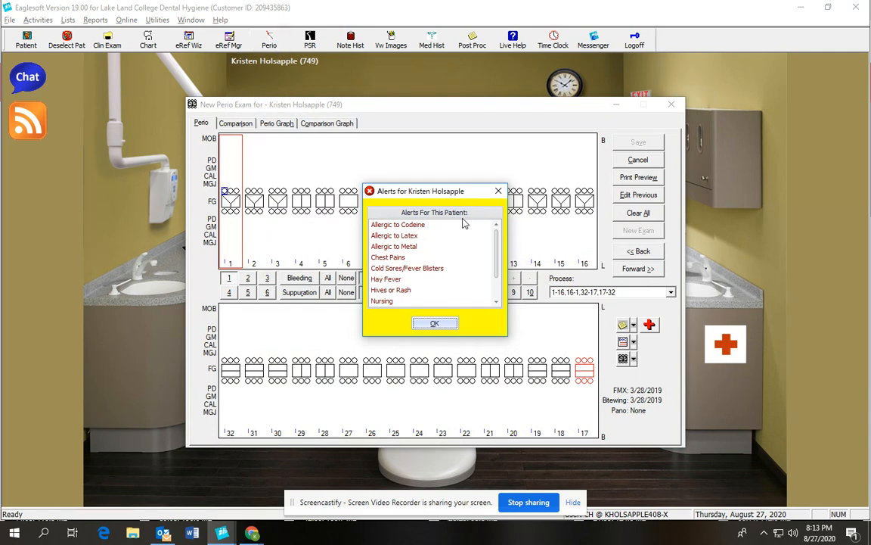
{"action": "left_click", "coordinate": [497, 191]}
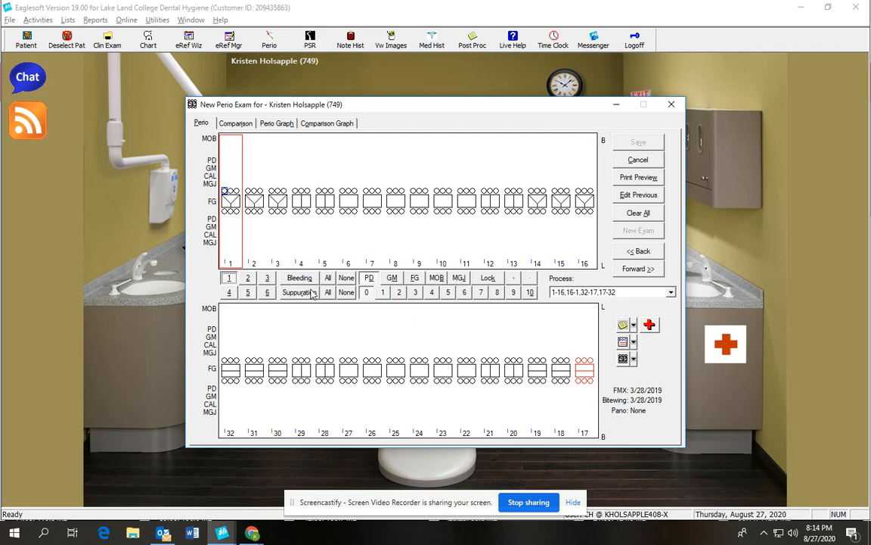
{"action": "left_click", "coordinate": [393, 278]}
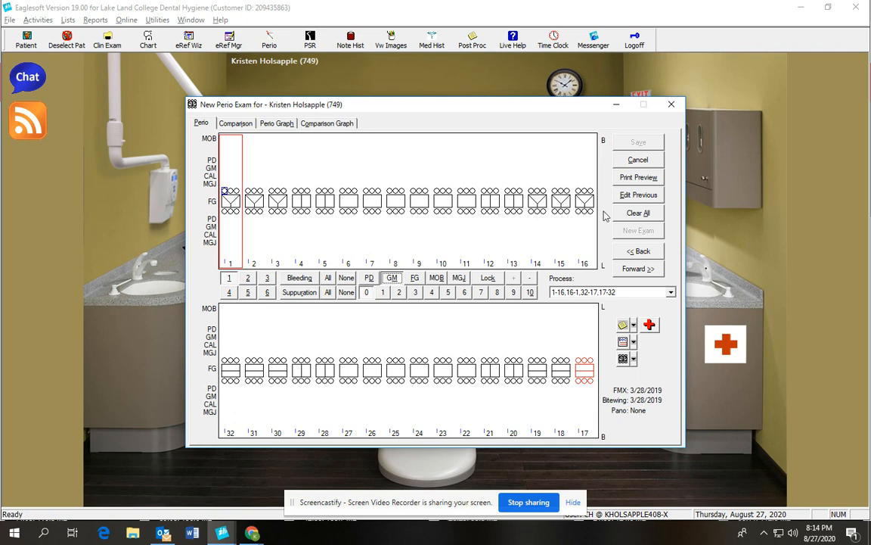
{"action": "left_click", "coordinate": [670, 107]}
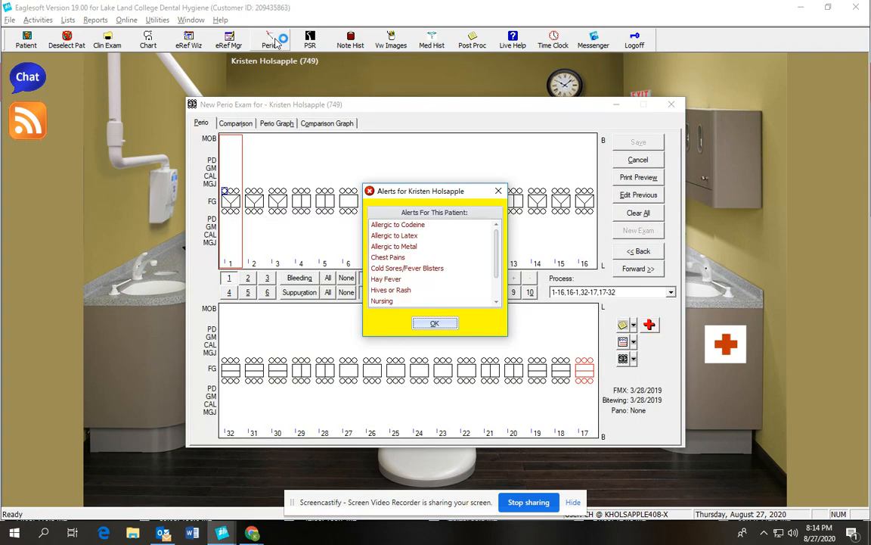
Dismiss the patient alerts and record a gingival margin of 3 at the mid-buccal site of tooth 1.
{"action": "left_click", "coordinate": [435, 324]}
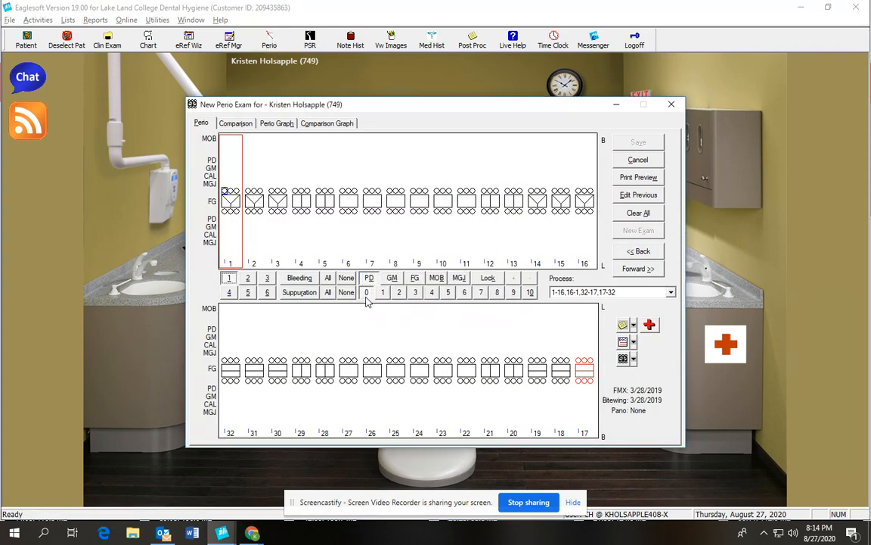
{"action": "left_click", "coordinate": [392, 279]}
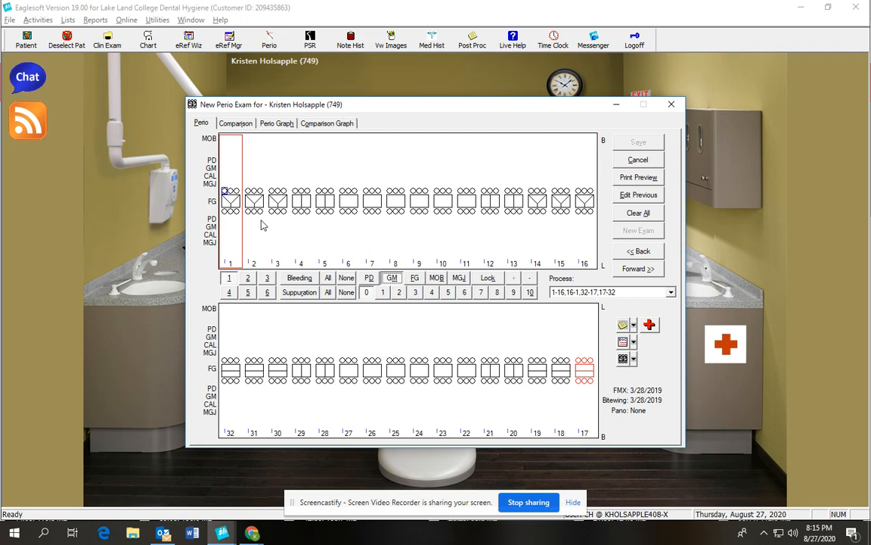
{"action": "left_click", "coordinate": [230, 191]}
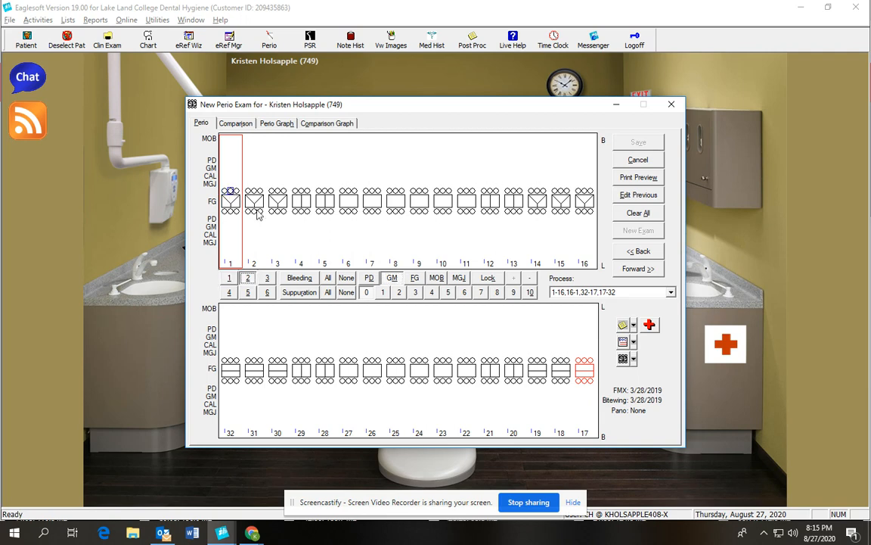
{"action": "left_click", "coordinate": [395, 279]}
{"action": "left_click", "coordinate": [418, 294]}
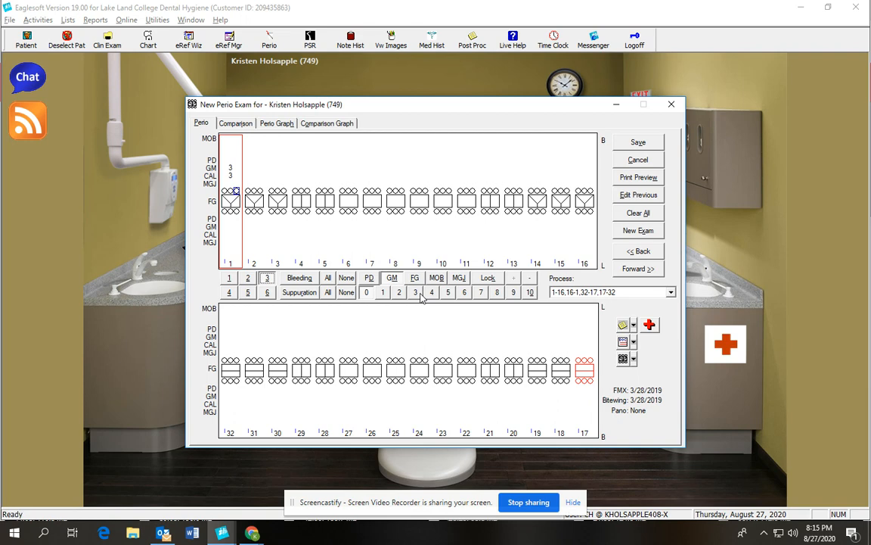
Record mid-buccal gingival margins of 5 on tooth 2 and 2 on tooth 3.
{"action": "left_click", "coordinate": [255, 193]}
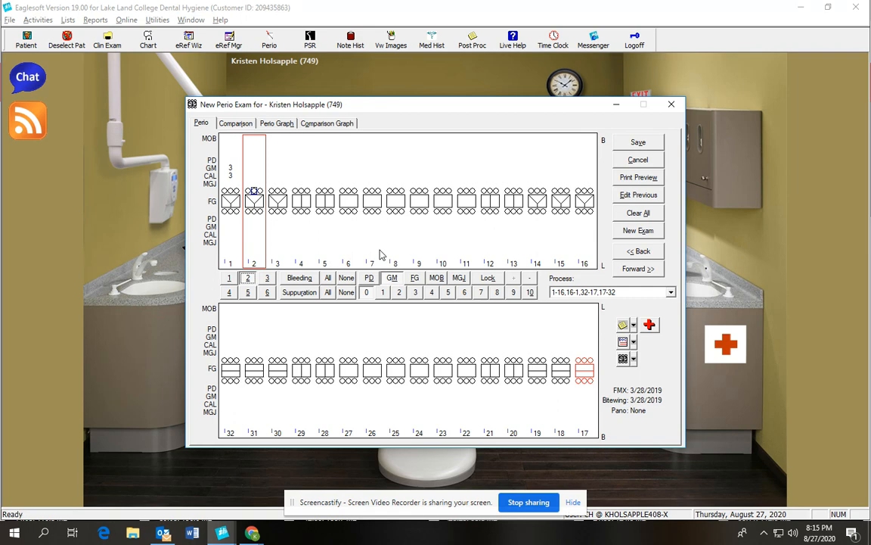
{"action": "left_click", "coordinate": [447, 292]}
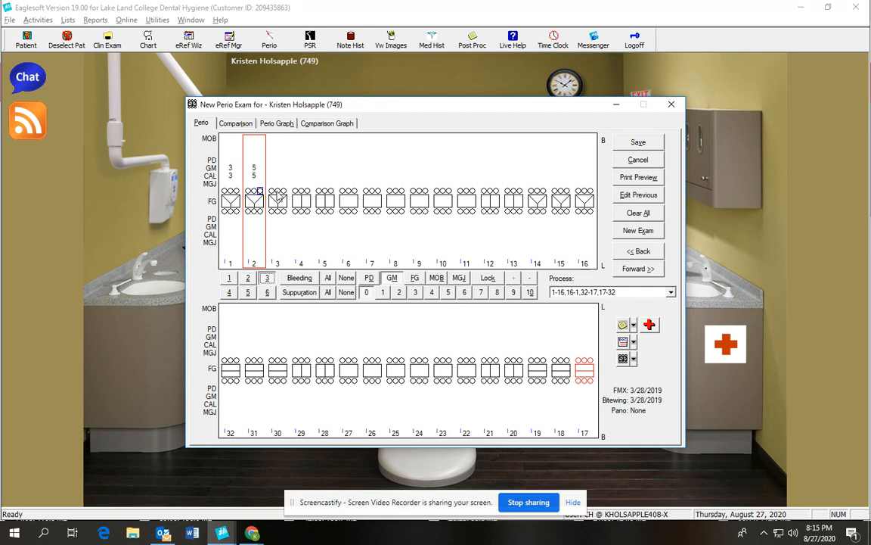
{"action": "left_click", "coordinate": [278, 194]}
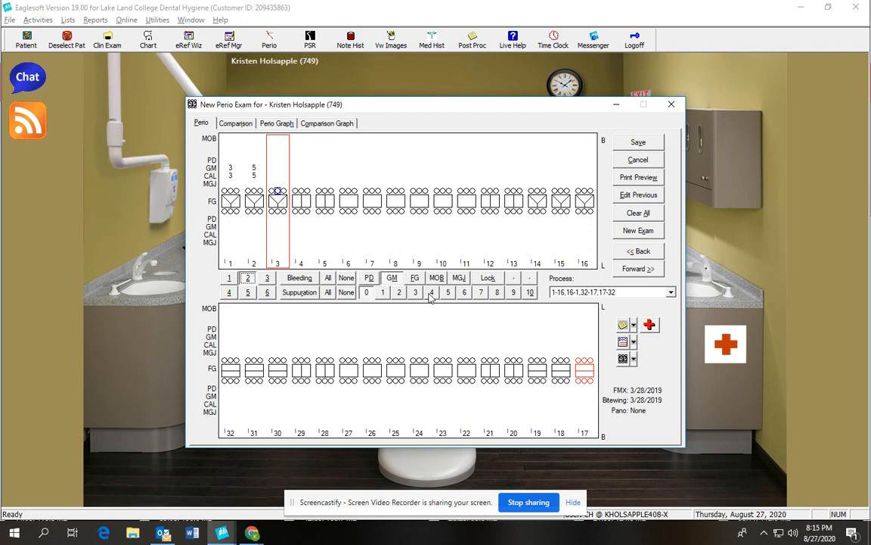
{"action": "left_click", "coordinate": [399, 294]}
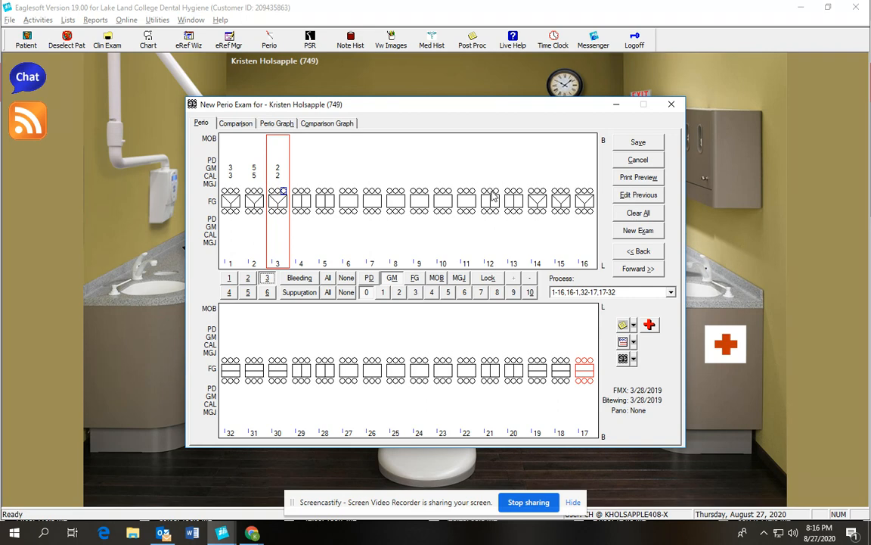
Record negative mid-buccal gingival margins of 2 on tooth 12, 5 on tooth 13 and 4 on tooth 14.
{"action": "left_click", "coordinate": [491, 194]}
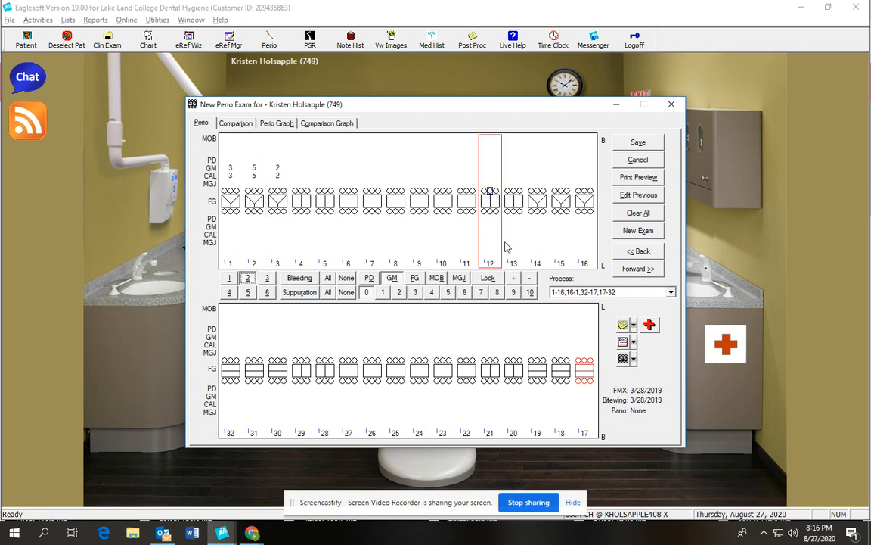
{"action": "left_click", "coordinate": [531, 279]}
{"action": "left_click", "coordinate": [400, 293]}
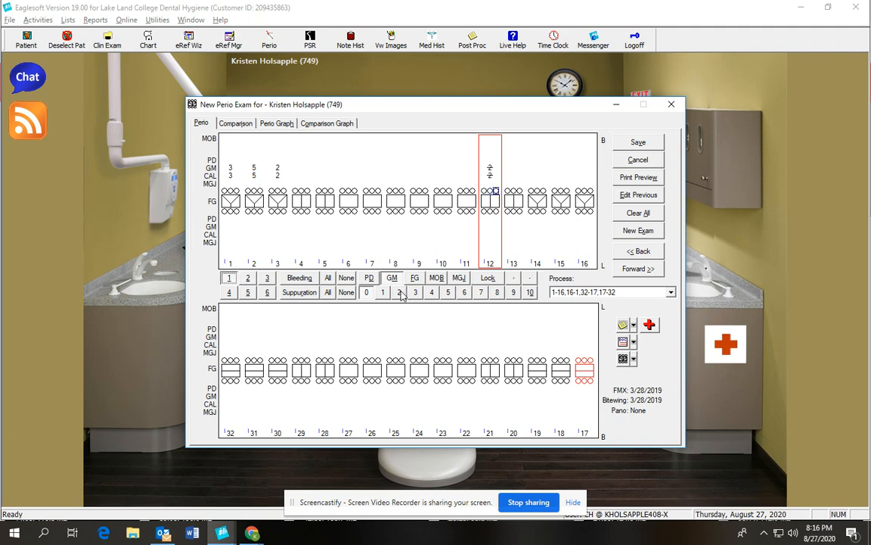
{"action": "left_click", "coordinate": [494, 189]}
{"action": "left_click", "coordinate": [515, 193]}
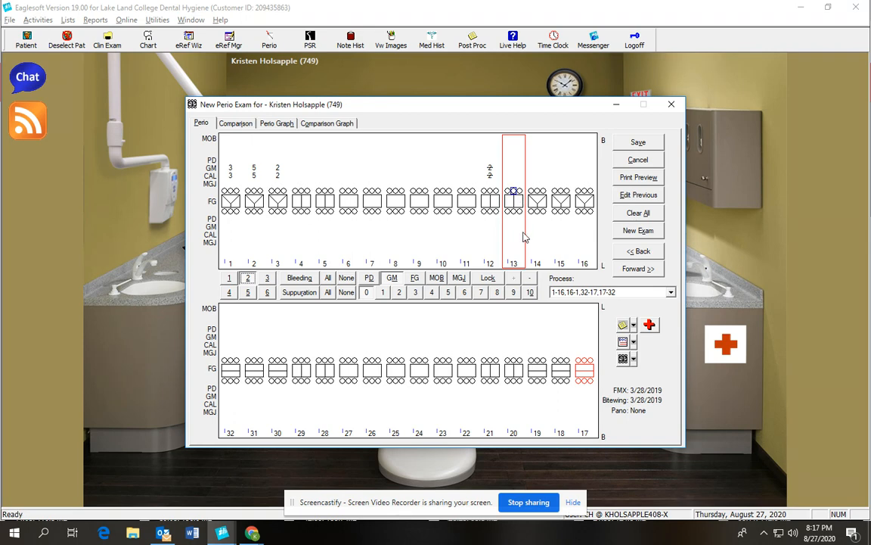
{"action": "left_click", "coordinate": [448, 292]}
{"action": "left_click", "coordinate": [536, 194]}
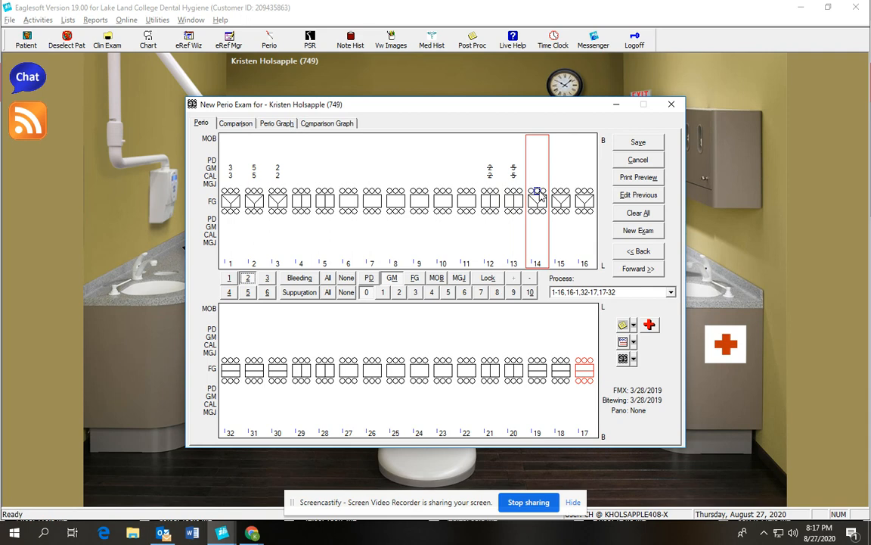
{"action": "left_click", "coordinate": [432, 292]}
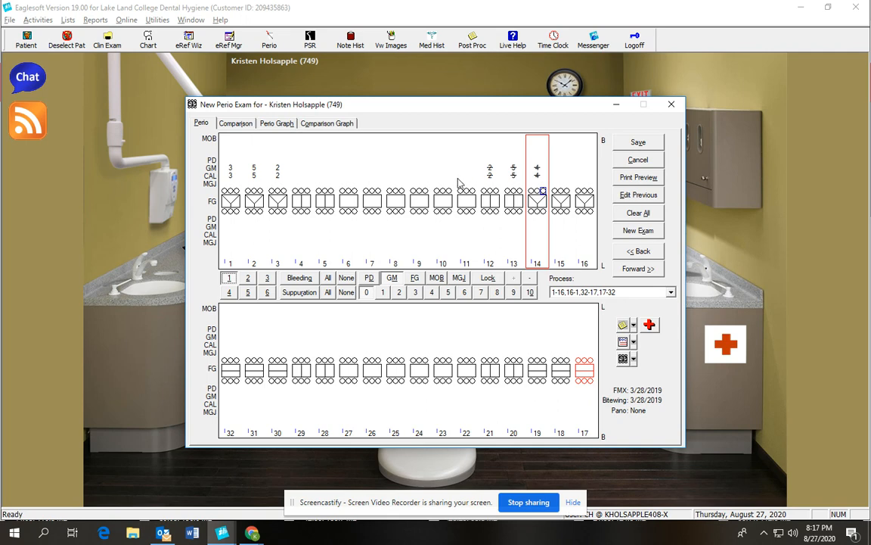
Record buccal probing depths of 3, 4, 3 on each of teeth 1 to 3 and 2, 3, 2 on each of teeth 12 to 14.
{"action": "left_click", "coordinate": [370, 280]}
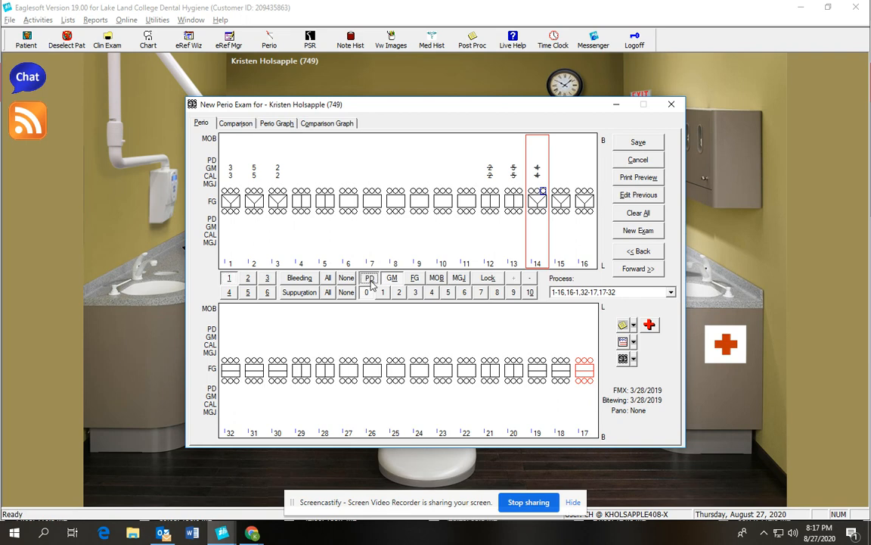
{"action": "left_click", "coordinate": [224, 194]}
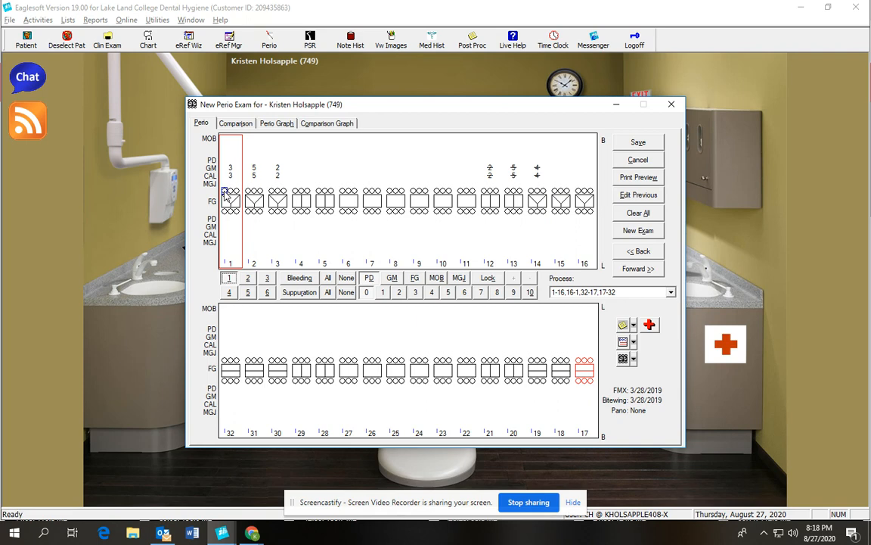
{"action": "type", "text": "34"}
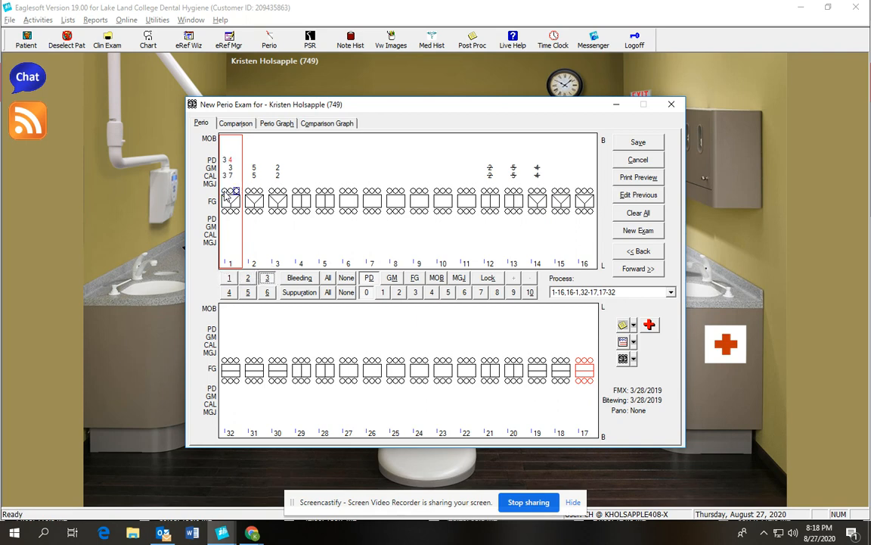
{"action": "type", "text": "3 343 343"}
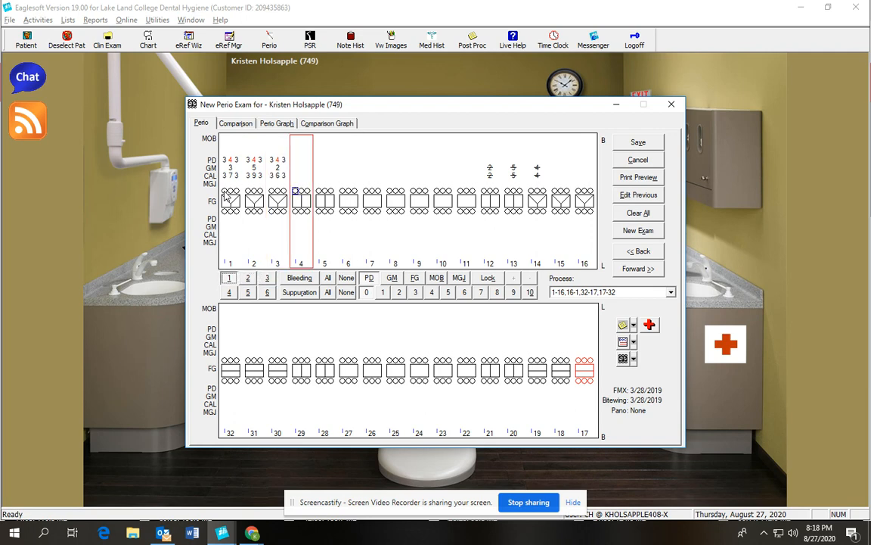
{"action": "left_click", "coordinate": [486, 195]}
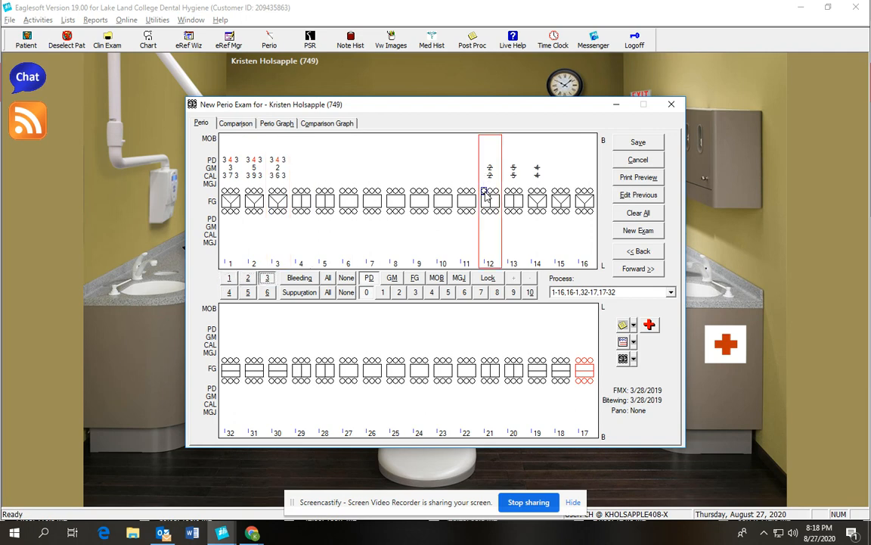
{"action": "type", "text": "232232232"}
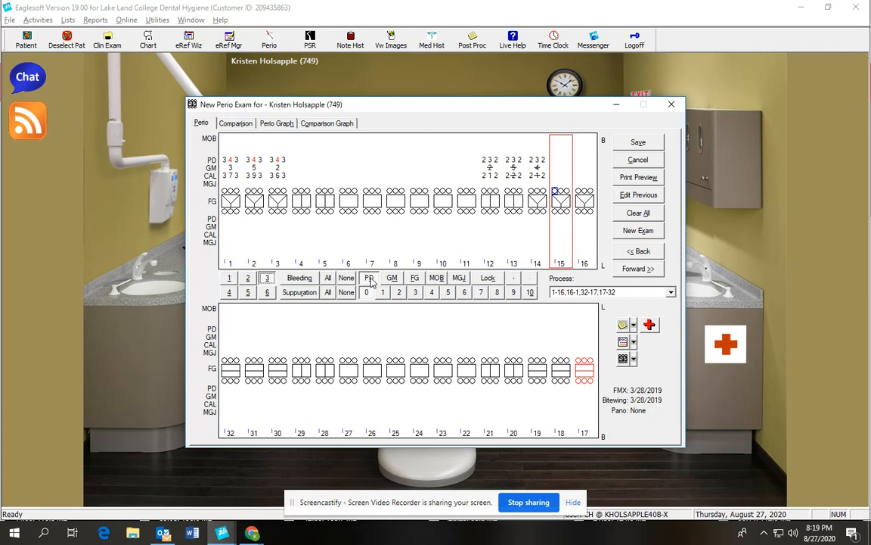
Chart a grade 2 furcation on the buccal of tooth 1.
{"action": "left_click", "coordinate": [416, 279]}
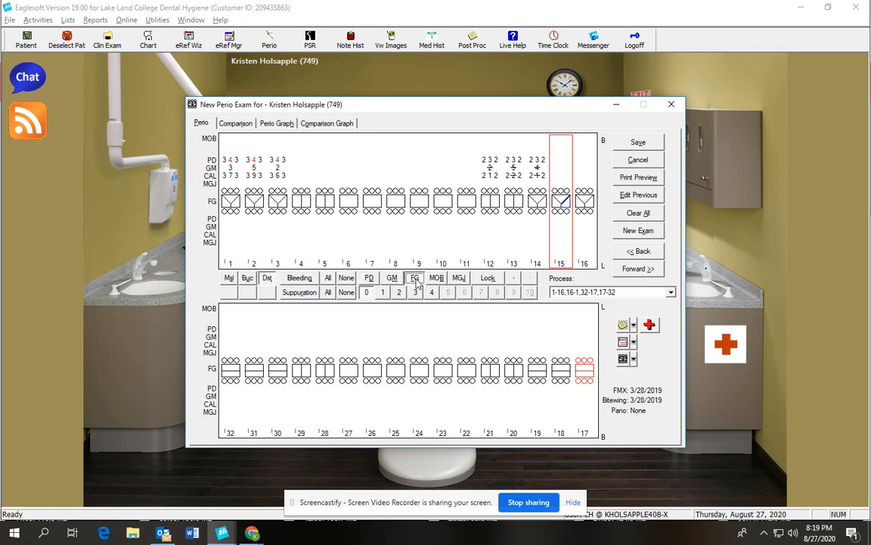
{"action": "left_click", "coordinate": [326, 195]}
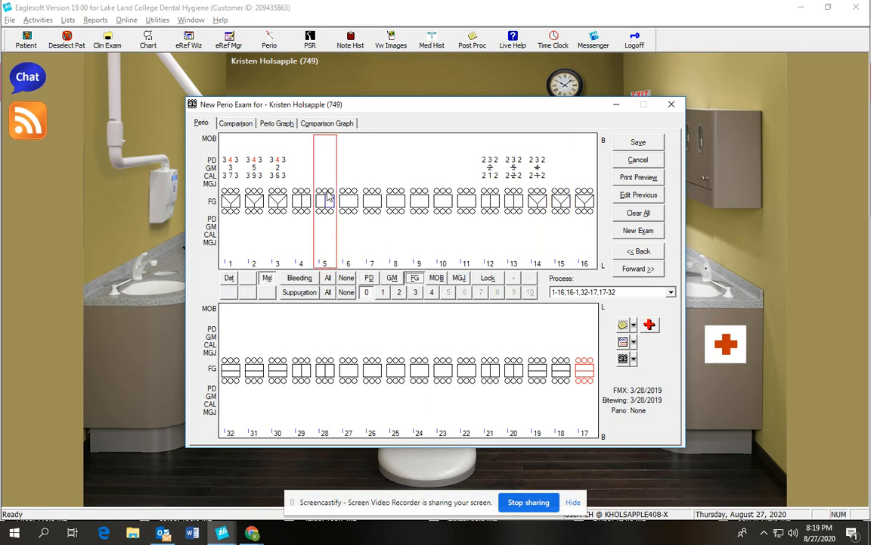
{"action": "left_click", "coordinate": [234, 197]}
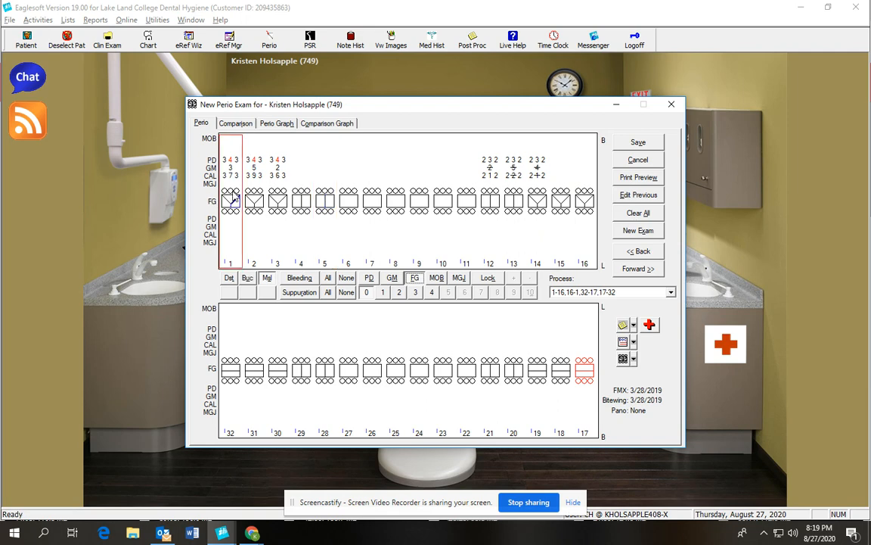
{"action": "left_click", "coordinate": [234, 198]}
{"action": "left_click", "coordinate": [247, 278]}
{"action": "key", "text": "2"}
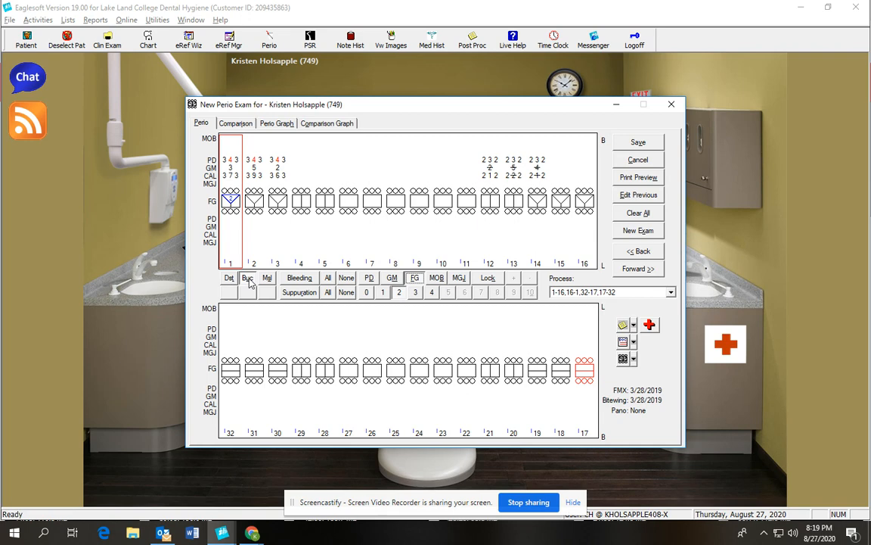
Chart grade 3 furcations on the distal, buccal and mesial of tooth 2.
{"action": "left_click", "coordinate": [254, 214]}
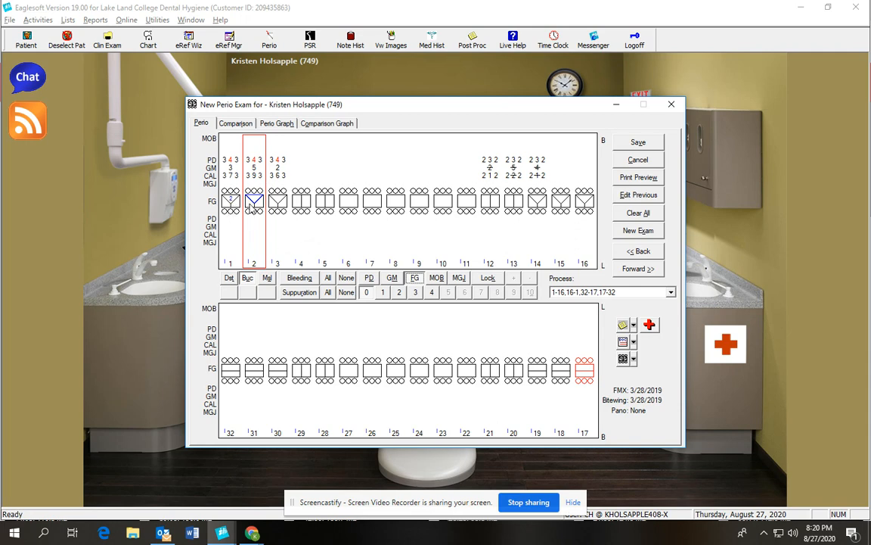
{"action": "left_click", "coordinate": [229, 279]}
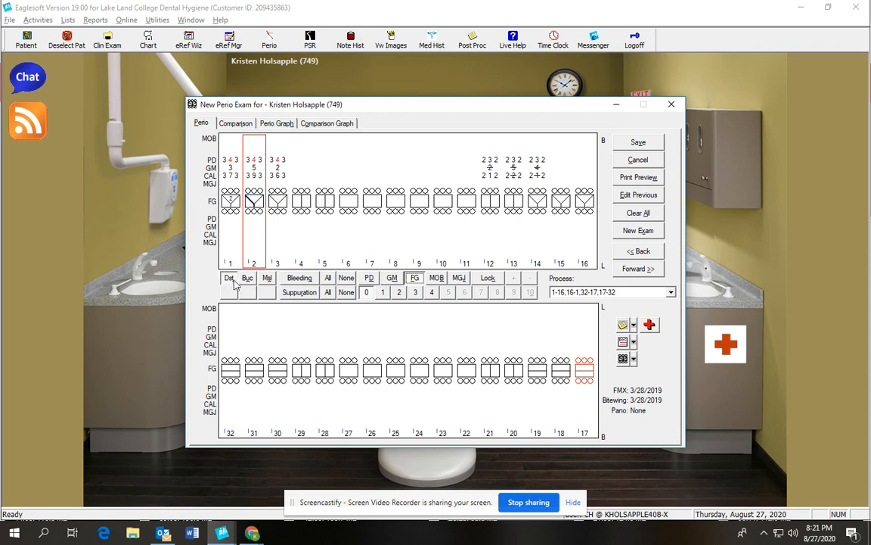
{"action": "left_click", "coordinate": [415, 292]}
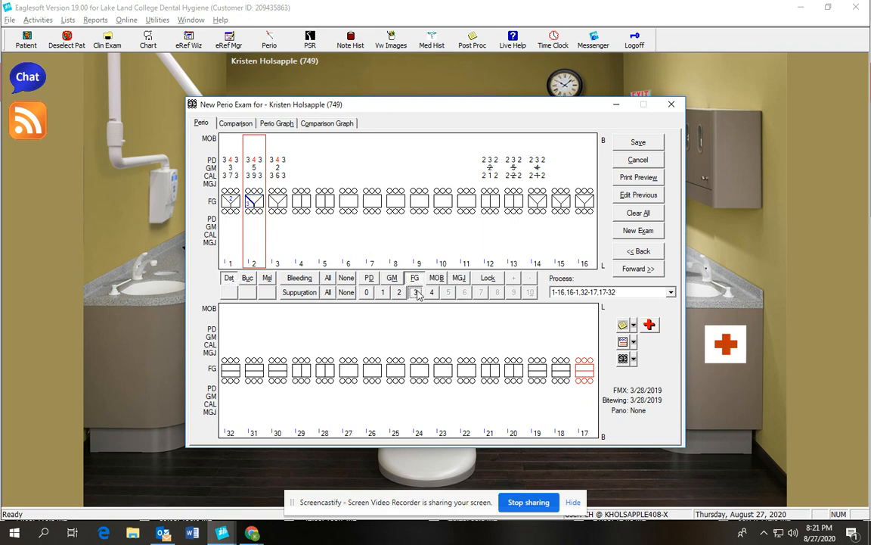
{"action": "left_click", "coordinate": [248, 278]}
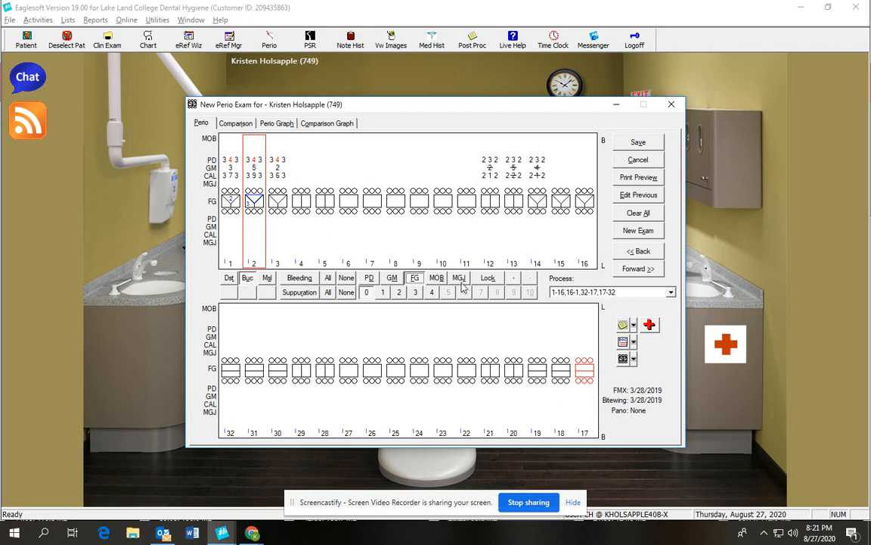
{"action": "left_click", "coordinate": [416, 292]}
{"action": "left_click", "coordinate": [267, 278]}
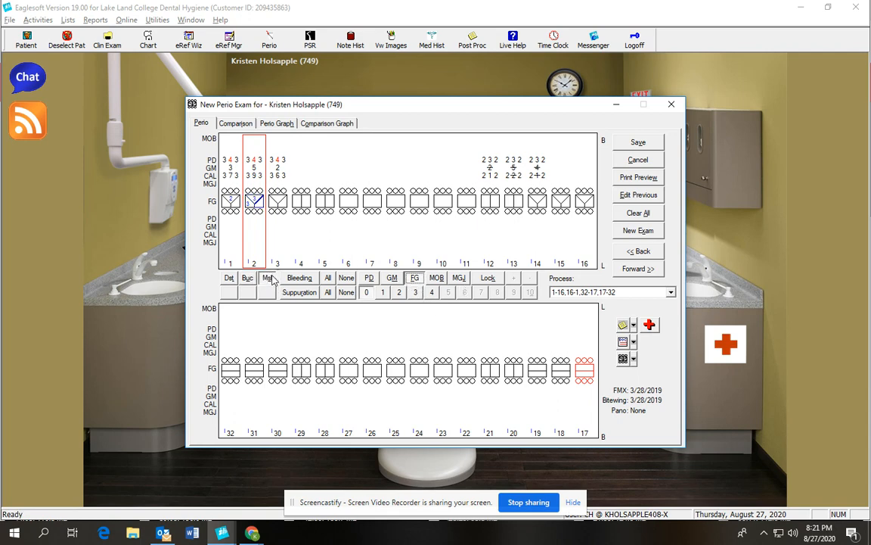
{"action": "left_click", "coordinate": [417, 292]}
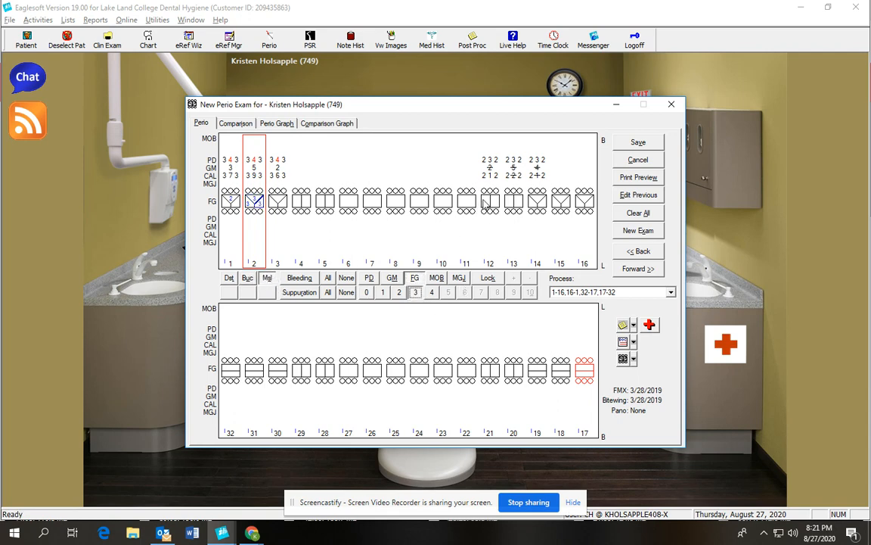
Chart grade 4 furcations on the distal, buccal and mesial of tooth 3.
{"action": "left_click", "coordinate": [277, 199]}
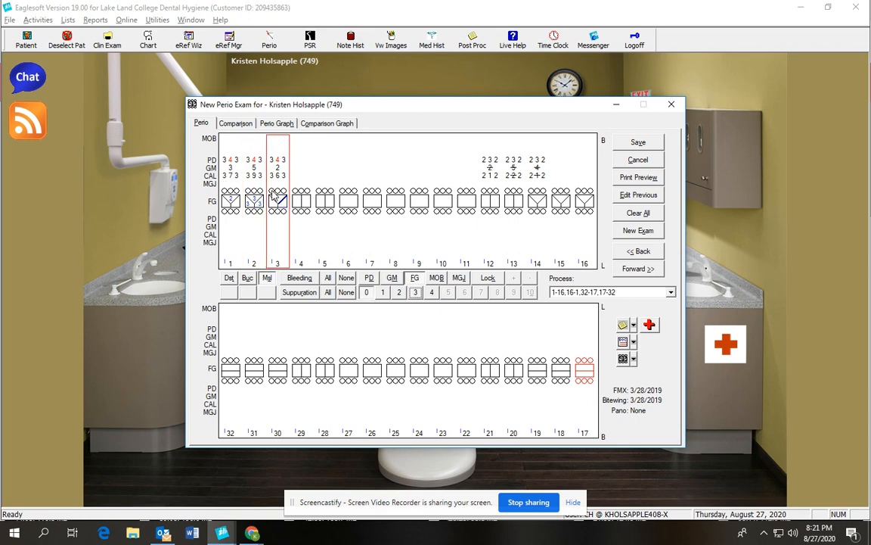
{"action": "left_click", "coordinate": [228, 278]}
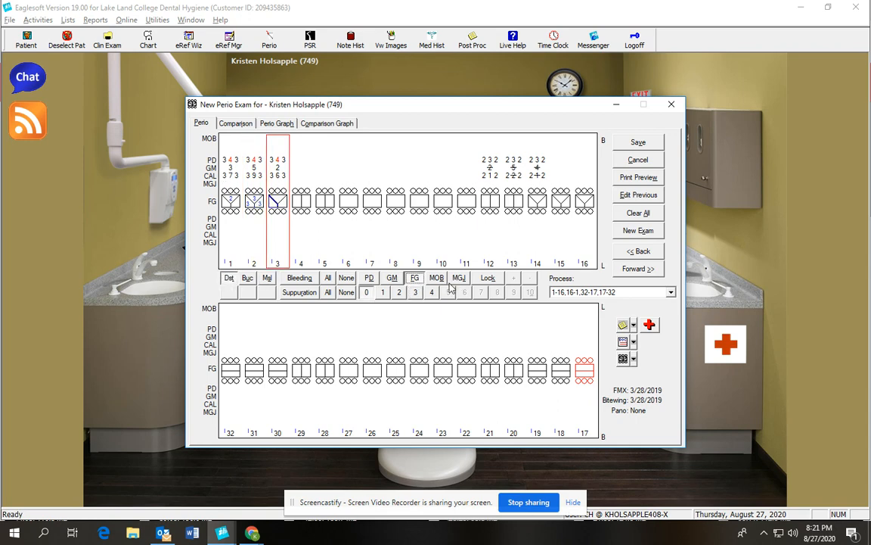
{"action": "key", "text": "4"}
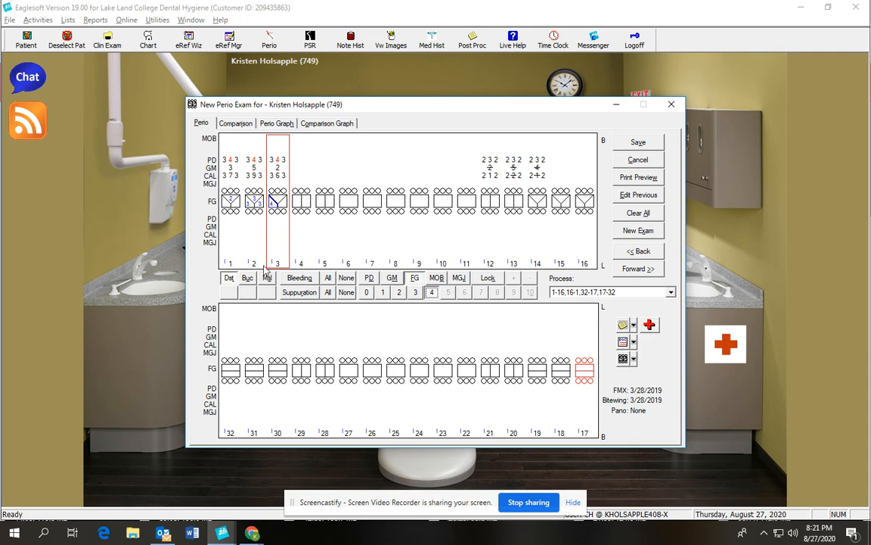
{"action": "left_click", "coordinate": [247, 277]}
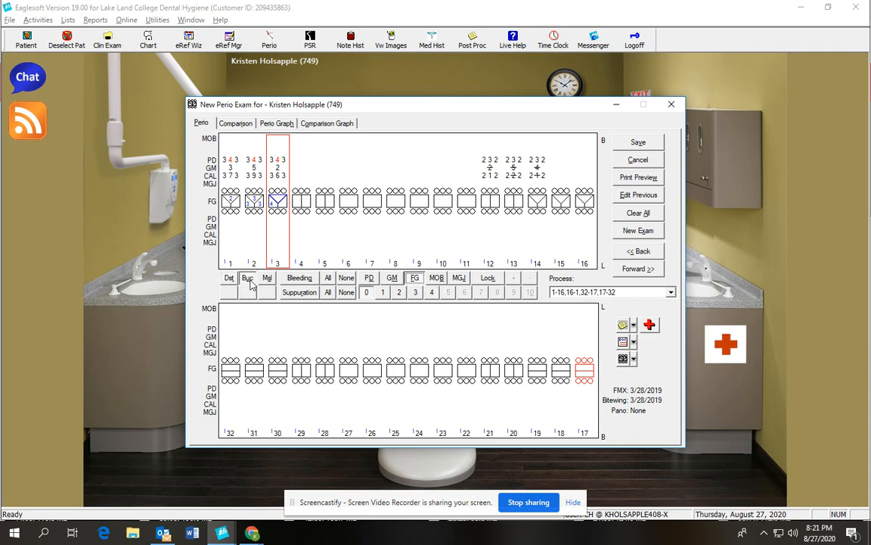
{"action": "left_click", "coordinate": [431, 292]}
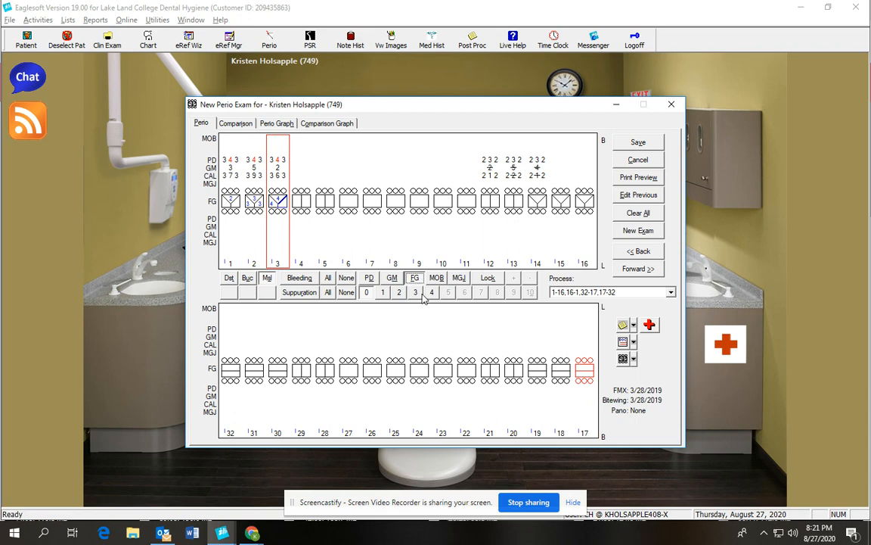
{"action": "left_click", "coordinate": [432, 293]}
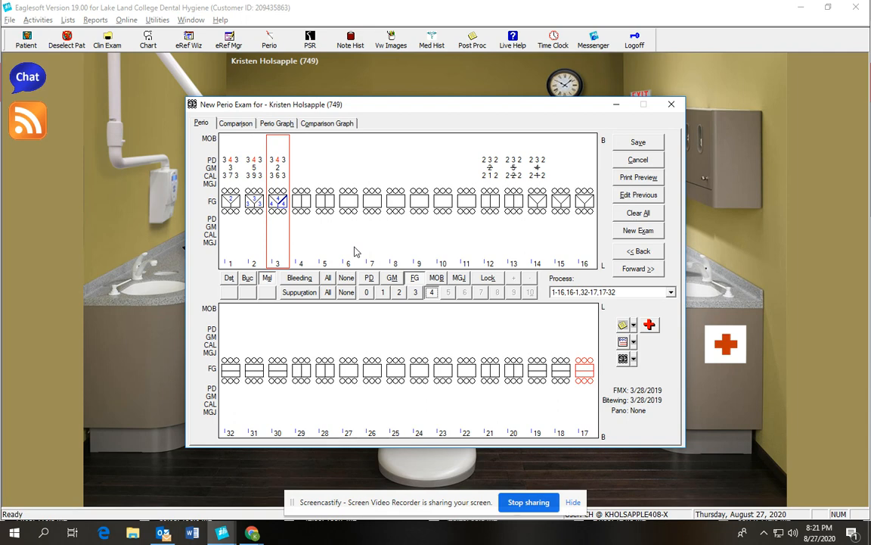
Record mobility of 4 on tooth 12, 3 on tooth 13 and 2 on tooth 14.
{"action": "left_click", "coordinate": [437, 278]}
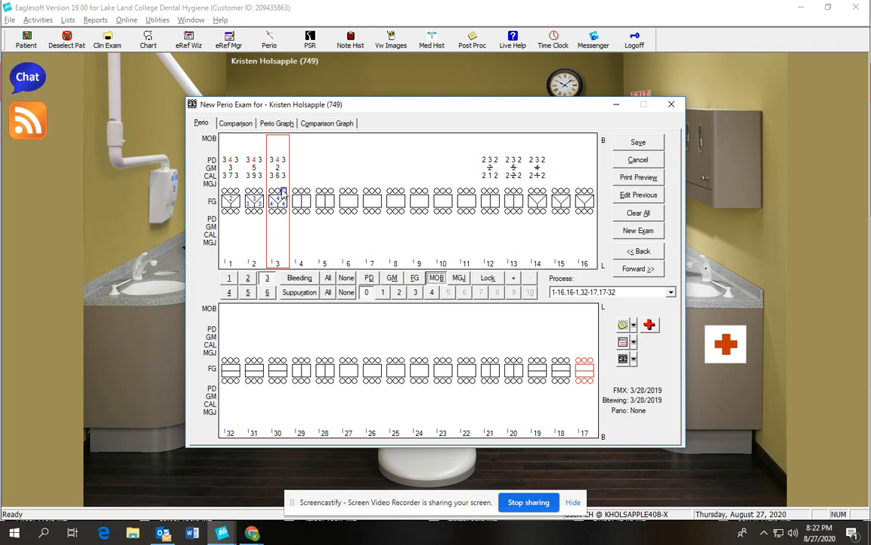
{"action": "left_click", "coordinate": [491, 194]}
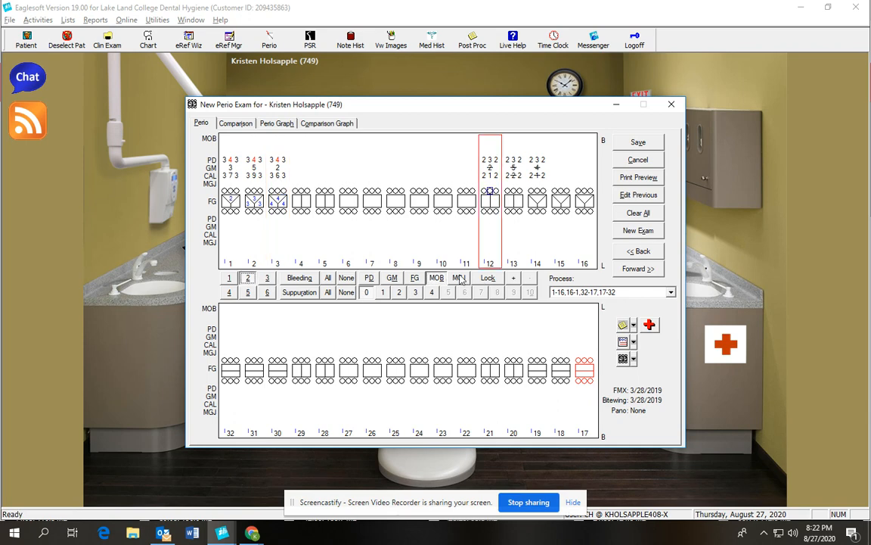
{"action": "left_click", "coordinate": [432, 293]}
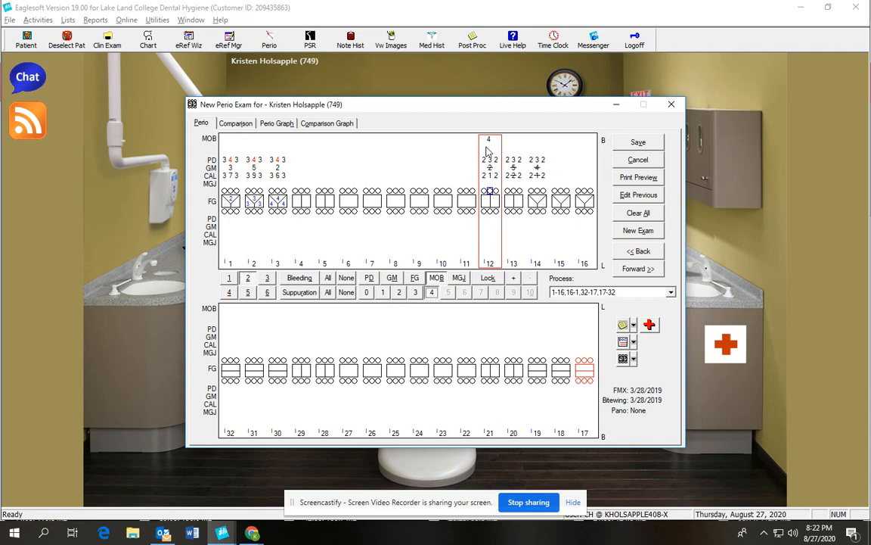
{"action": "left_click", "coordinate": [515, 194]}
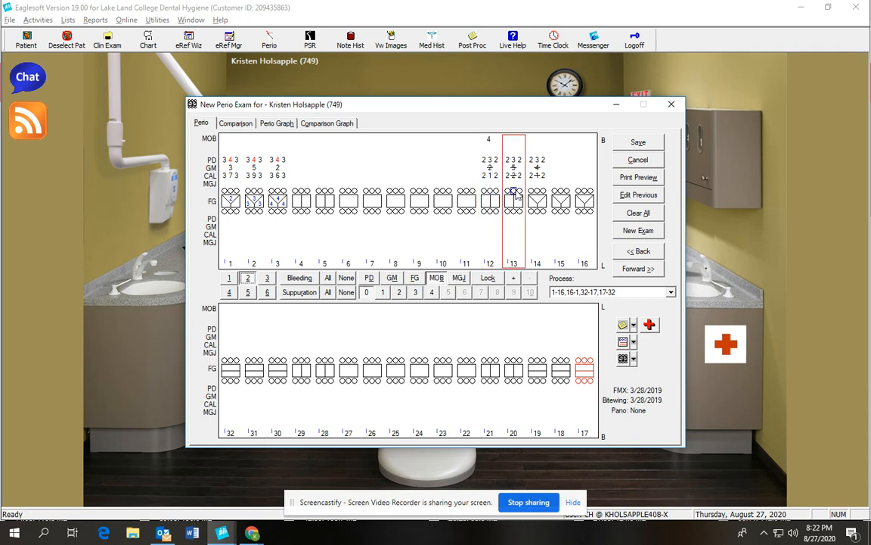
{"action": "left_click", "coordinate": [416, 293]}
{"action": "left_click", "coordinate": [536, 192]}
{"action": "left_click", "coordinate": [399, 293]}
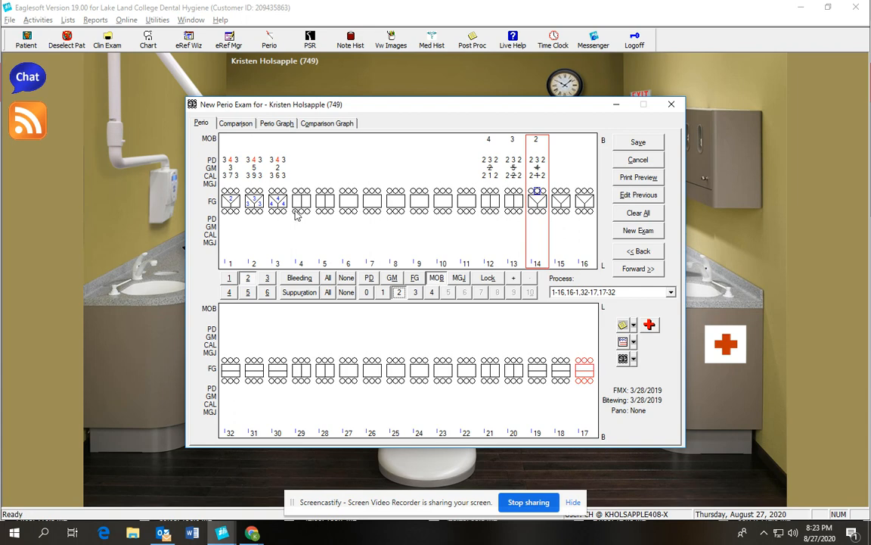
Mark bleeding on the mid-buccal site of tooth 14 and on the distobuccal and mid-buccal sites of tooth 1.
{"action": "left_click", "coordinate": [303, 280]}
{"action": "left_click", "coordinate": [225, 193]}
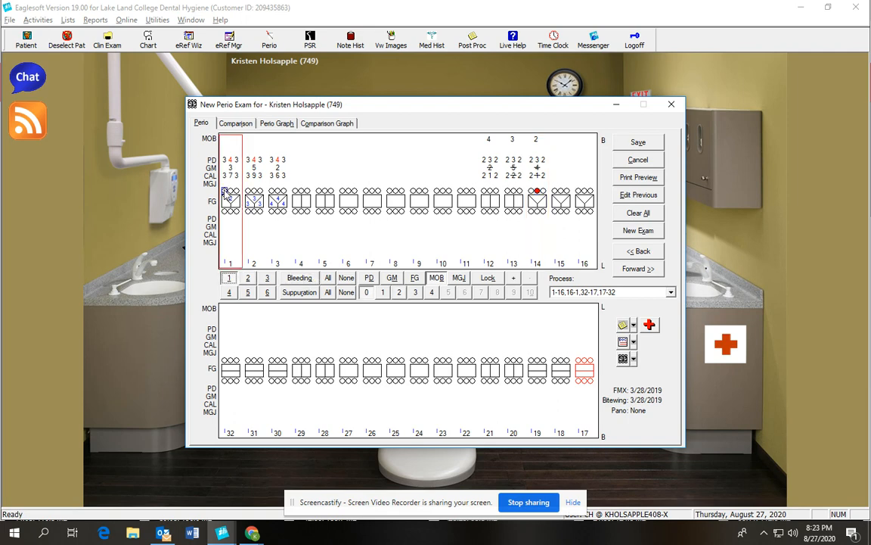
{"action": "left_click", "coordinate": [301, 279]}
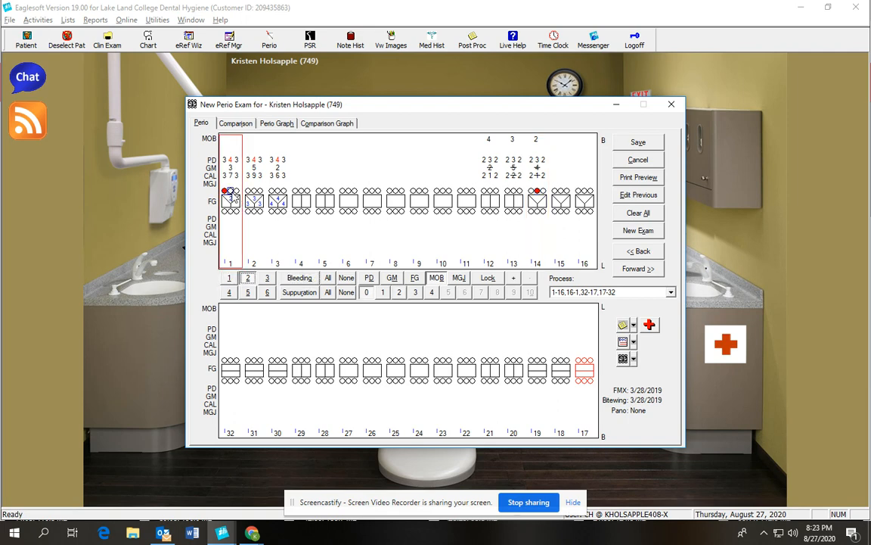
{"action": "left_click", "coordinate": [301, 278]}
{"action": "left_click", "coordinate": [238, 194]}
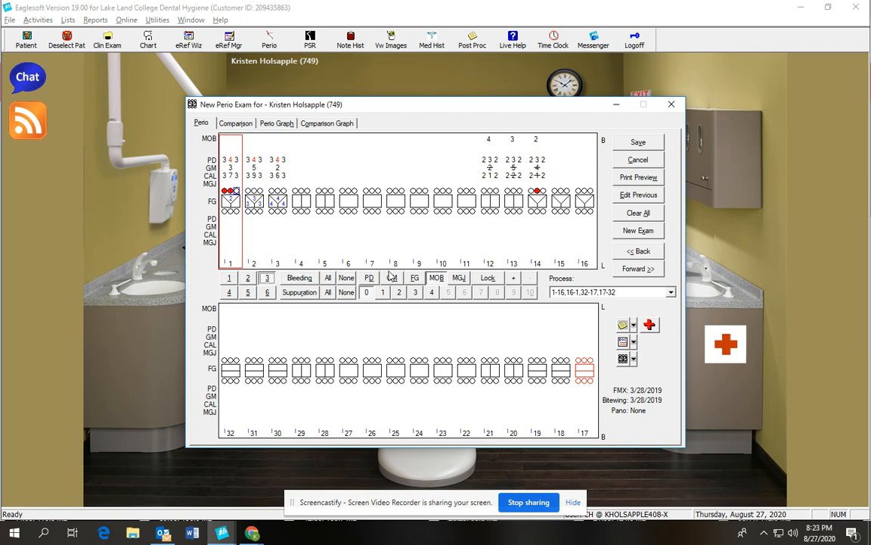
Lock bleeding entry and mark bleeding on all three buccal sites of teeth 2 and 3.
{"action": "left_click", "coordinate": [487, 280]}
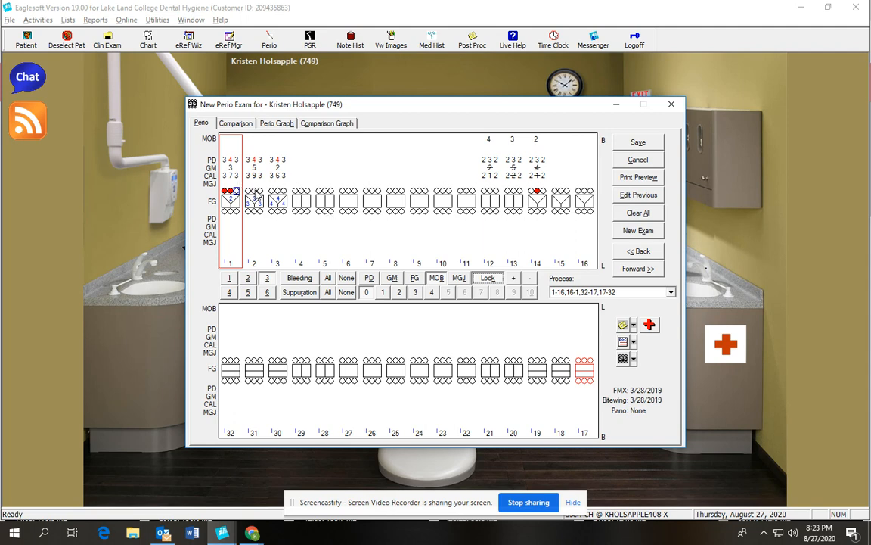
{"action": "left_click", "coordinate": [248, 193]}
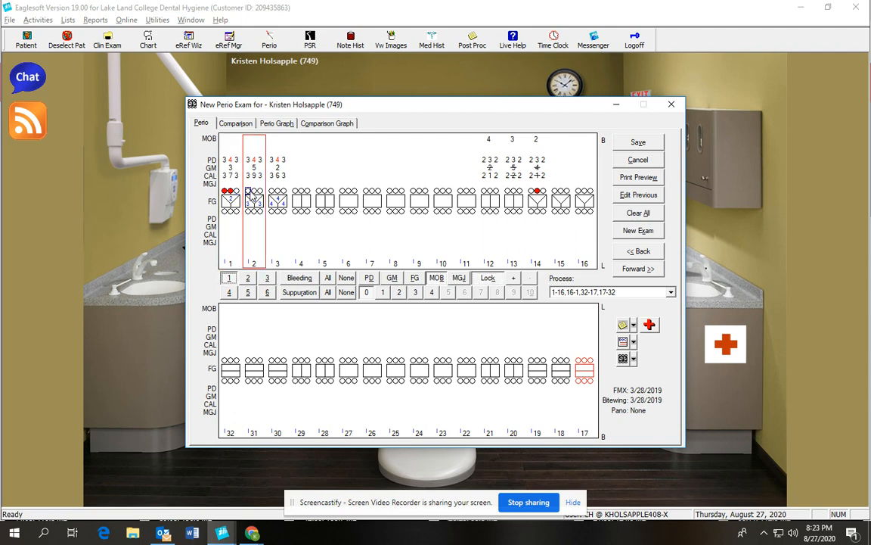
{"action": "left_click", "coordinate": [299, 279]}
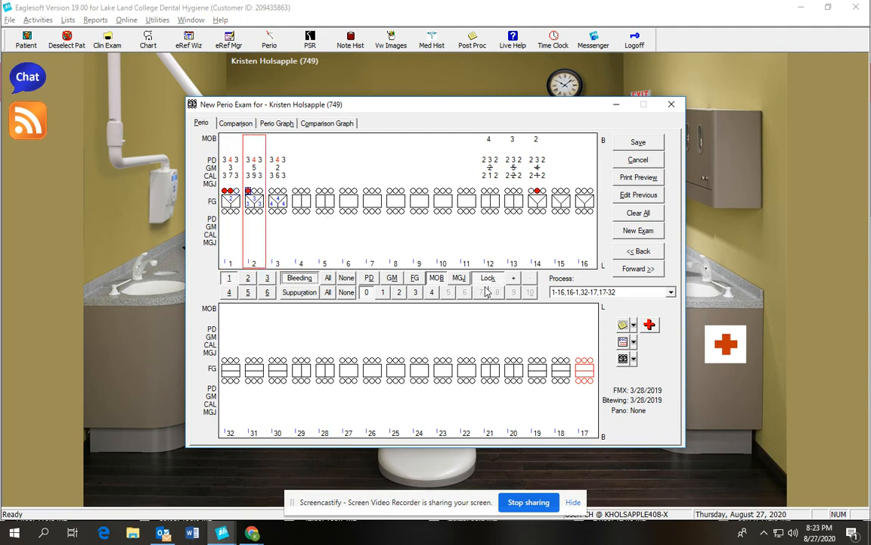
{"action": "left_click", "coordinate": [255, 191]}
{"action": "left_click", "coordinate": [261, 191]}
{"action": "left_click", "coordinate": [272, 191]}
{"action": "left_click", "coordinate": [277, 192]}
{"action": "left_click", "coordinate": [283, 192]}
Mark bleeding on all three buccal sites of tooth 12 and on its mid-lingual and distolingual sites.
{"action": "left_click", "coordinate": [484, 192]}
{"action": "left_click", "coordinate": [490, 192]}
{"action": "left_click", "coordinate": [497, 191]}
{"action": "left_click", "coordinate": [484, 211]}
{"action": "left_click", "coordinate": [490, 211]}
Mark bleeding on all three lingual and all three buccal sites of tooth 13.
{"action": "left_click", "coordinate": [508, 212]}
{"action": "left_click", "coordinate": [514, 212]}
{"action": "left_click", "coordinate": [520, 211]}
{"action": "left_click", "coordinate": [507, 191]}
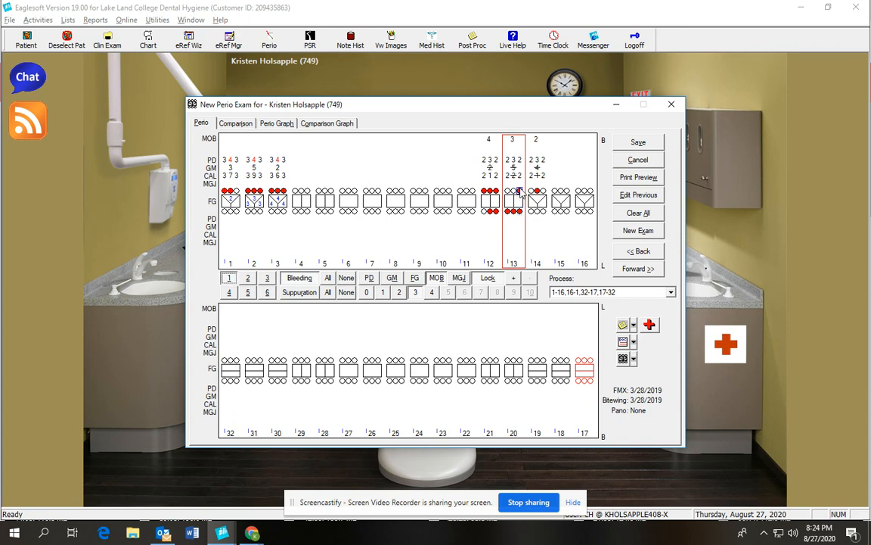
{"action": "left_click", "coordinate": [514, 191]}
{"action": "left_click", "coordinate": [513, 192]}
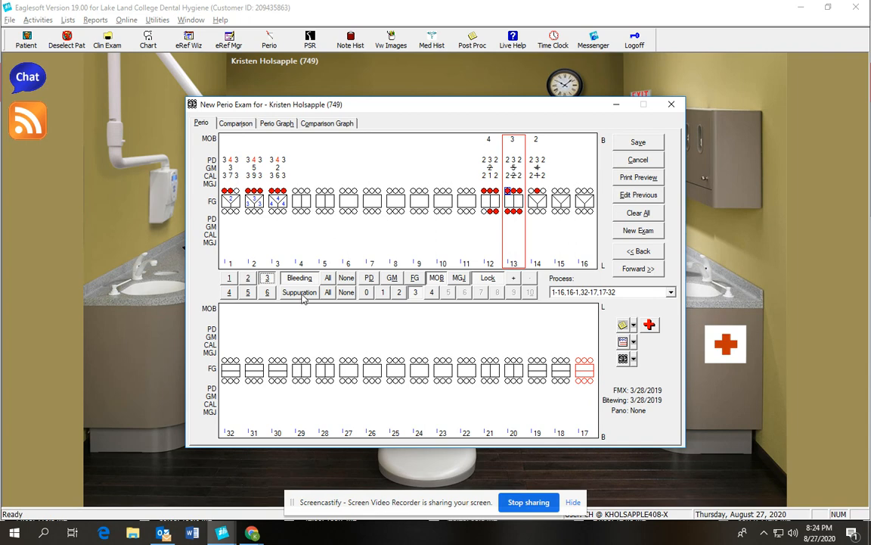
Mark suppuration on the mesiobuccal of tooth 13 and all three lingual sites of tooth 1, with bleeding also on tooth 1's mesiolingual site.
{"action": "left_click", "coordinate": [225, 212]}
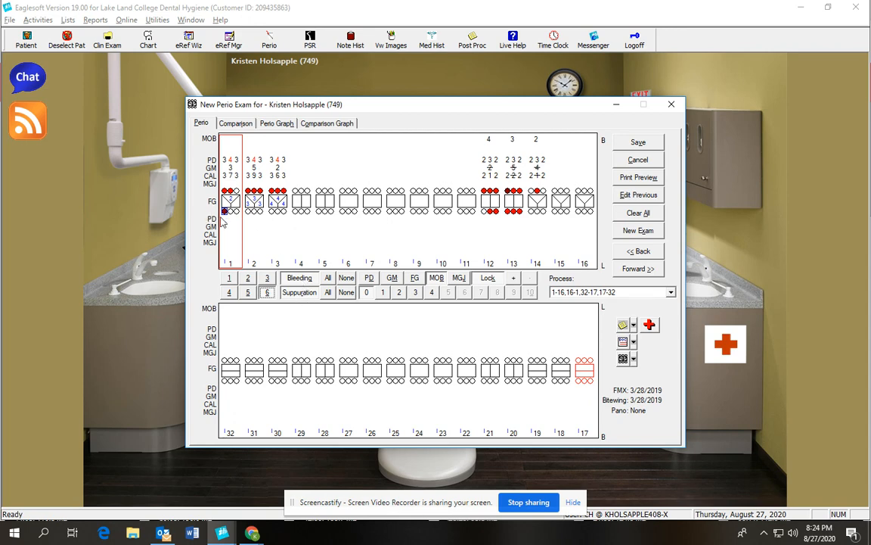
{"action": "left_click", "coordinate": [306, 278]}
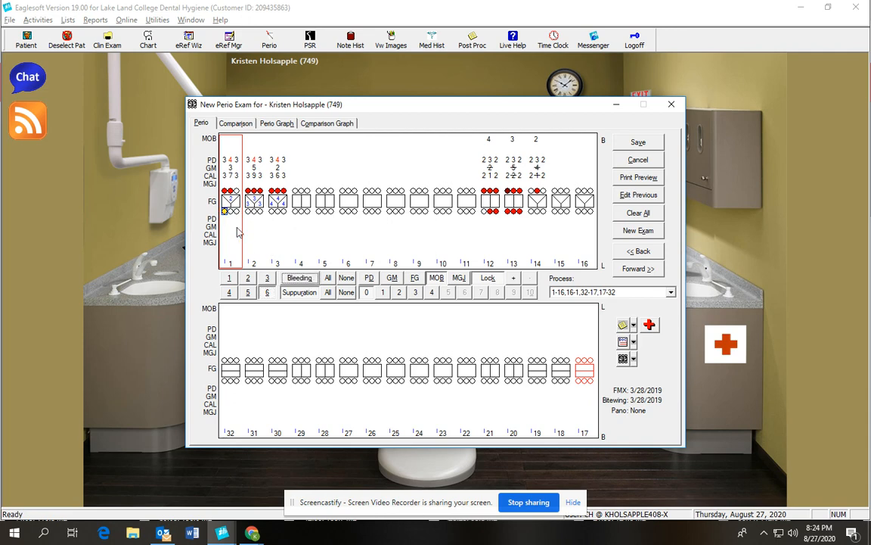
{"action": "left_click", "coordinate": [230, 211]}
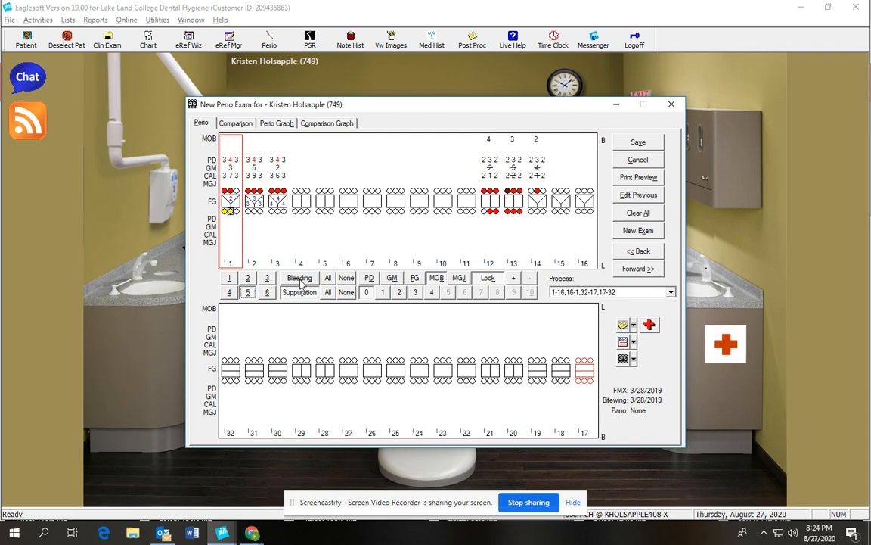
{"action": "left_click", "coordinate": [236, 212]}
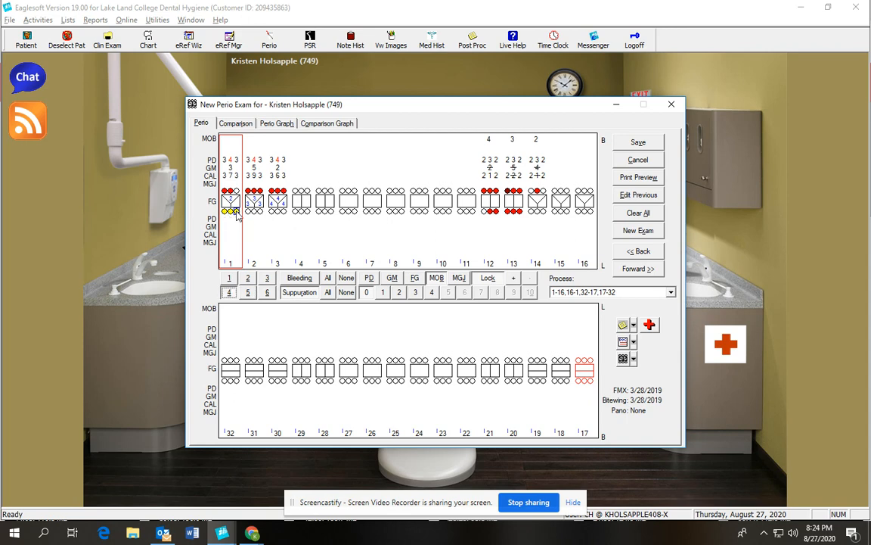
{"action": "left_click", "coordinate": [297, 278]}
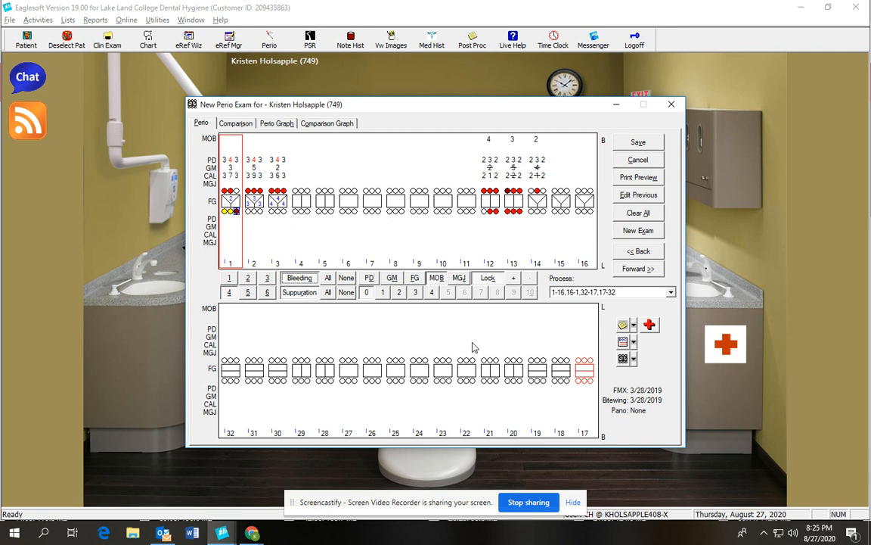
Save the perio exam and open the Bleeding Points form from the patient's medical history forms.
{"action": "left_click", "coordinate": [627, 145]}
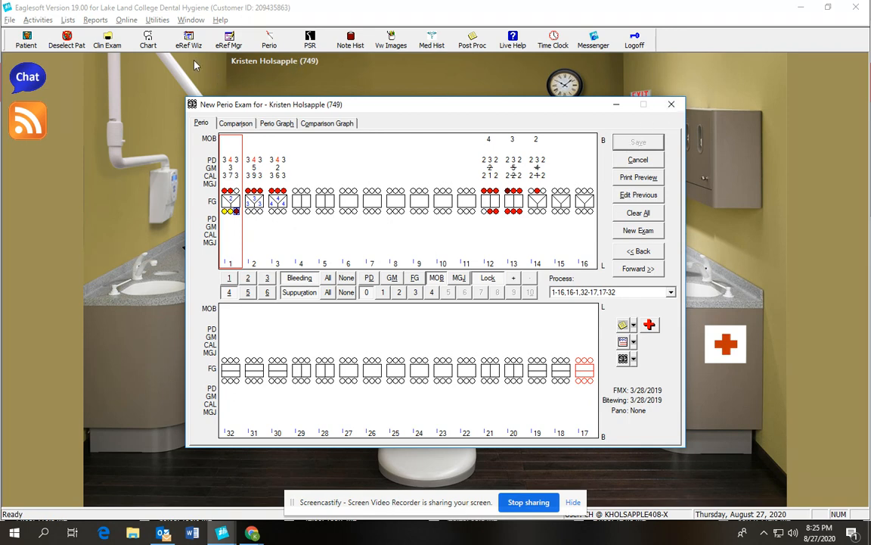
{"action": "left_click", "coordinate": [434, 39]}
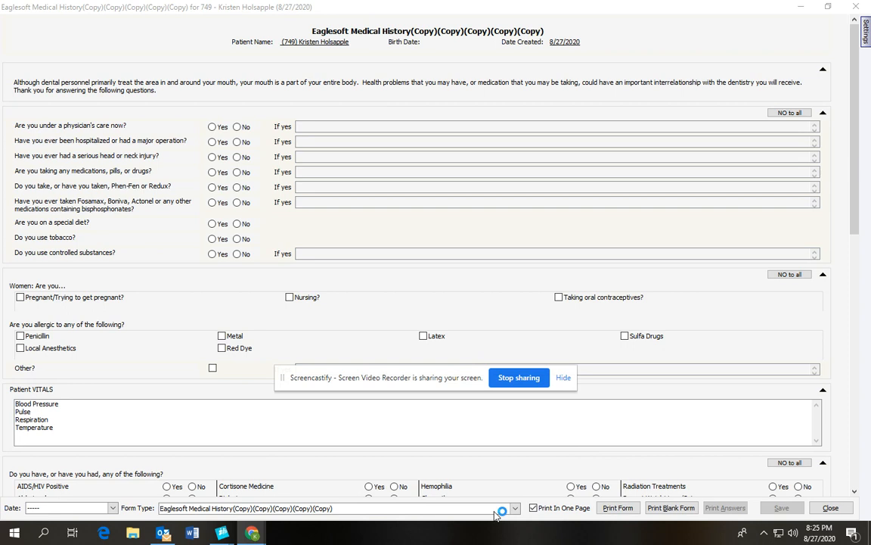
{"action": "left_click", "coordinate": [515, 508]}
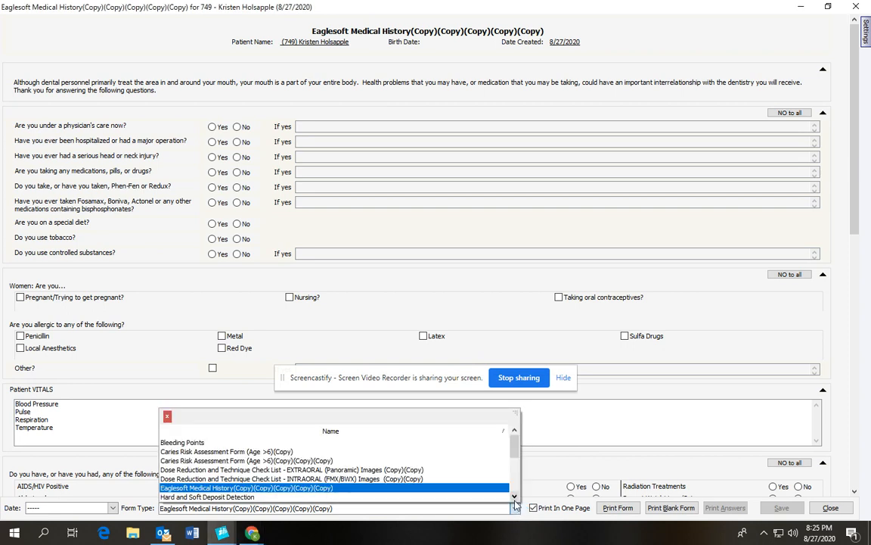
{"action": "left_click", "coordinate": [514, 497]}
{"action": "left_click", "coordinate": [514, 497]}
{"action": "left_click", "coordinate": [514, 497]}
{"action": "left_click", "coordinate": [514, 497]}
{"action": "left_click", "coordinate": [514, 497]}
{"action": "left_click", "coordinate": [514, 497]}
{"action": "left_click", "coordinate": [515, 497]}
{"action": "left_click", "coordinate": [515, 497]}
{"action": "left_click", "coordinate": [514, 497]}
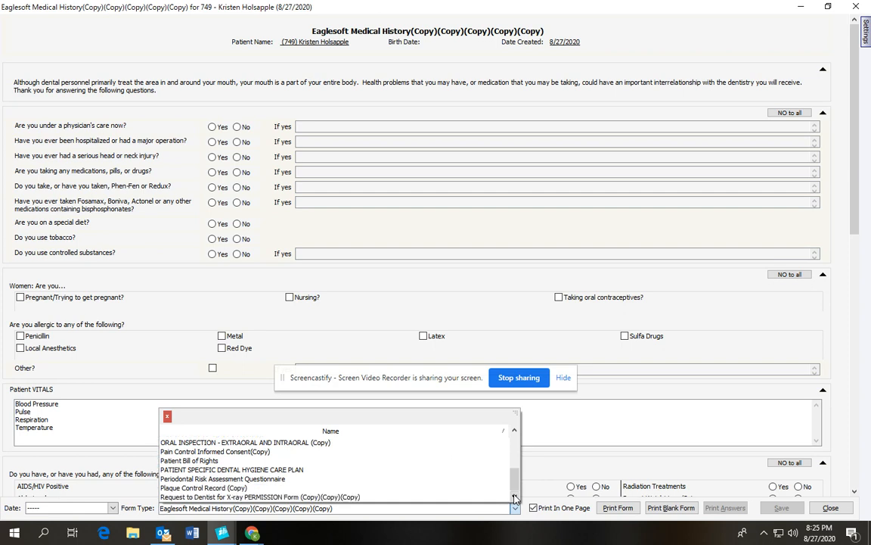
{"action": "scroll", "coordinate": [514, 484], "scroll_direction": "up", "scroll_amount": 3}
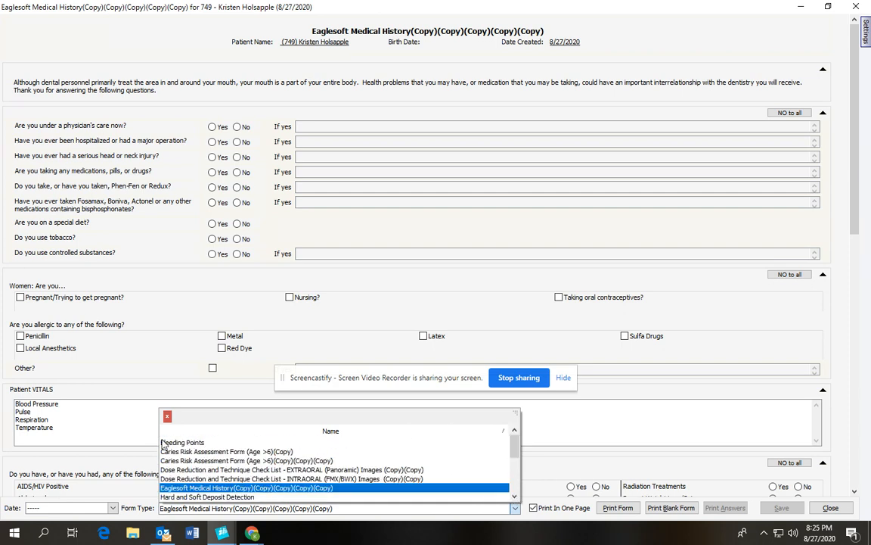
{"action": "left_click", "coordinate": [155, 399]}
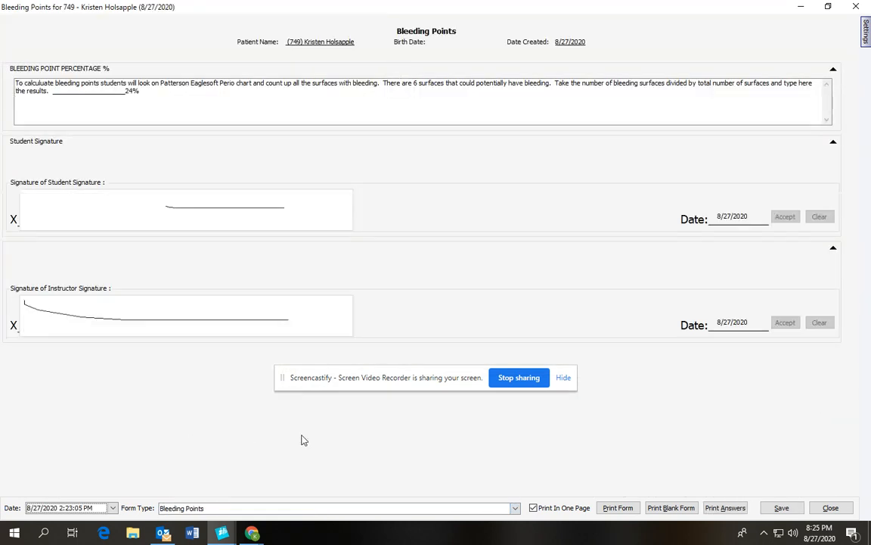
Change the bleeding point percentage result to 37%.
{"action": "left_click", "coordinate": [162, 101]}
{"action": "key", "text": "BackSpace"}
{"action": "type", "text": "37"}
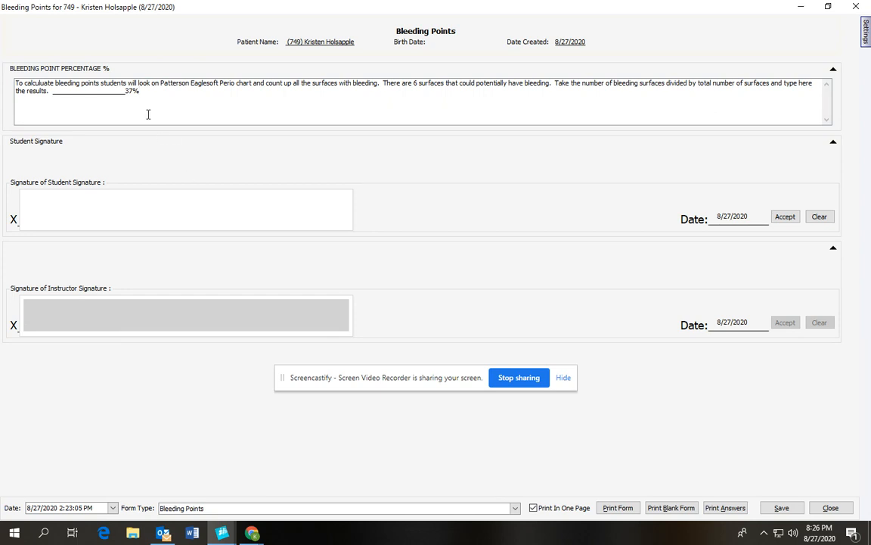
Sign and accept the student and instructor signatures, and save the Bleeding Points form.
{"action": "left_click_drag", "start_coordinate": [66, 217], "coordinate": [114, 222]}
{"action": "left_click", "coordinate": [785, 217]}
{"action": "left_click_drag", "start_coordinate": [51, 328], "coordinate": [84, 330]}
{"action": "left_click", "coordinate": [777, 325]}
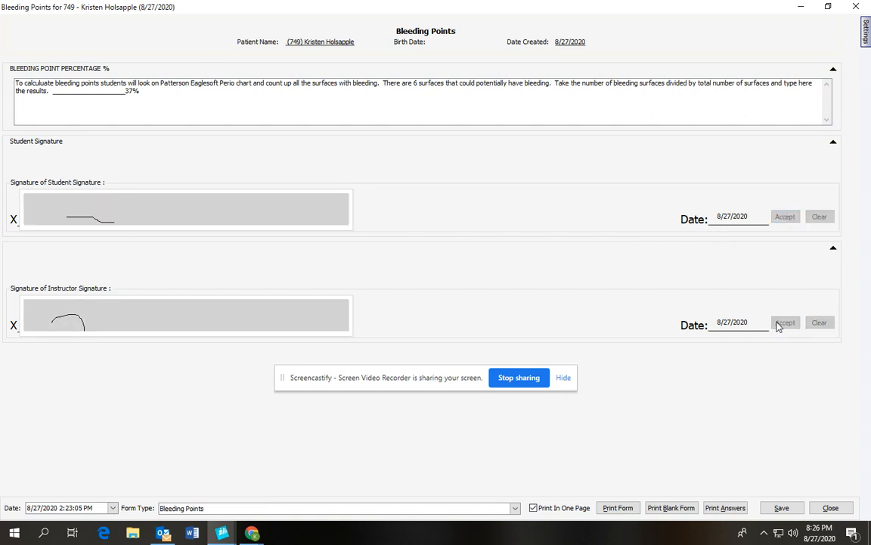
{"action": "left_click", "coordinate": [780, 507]}
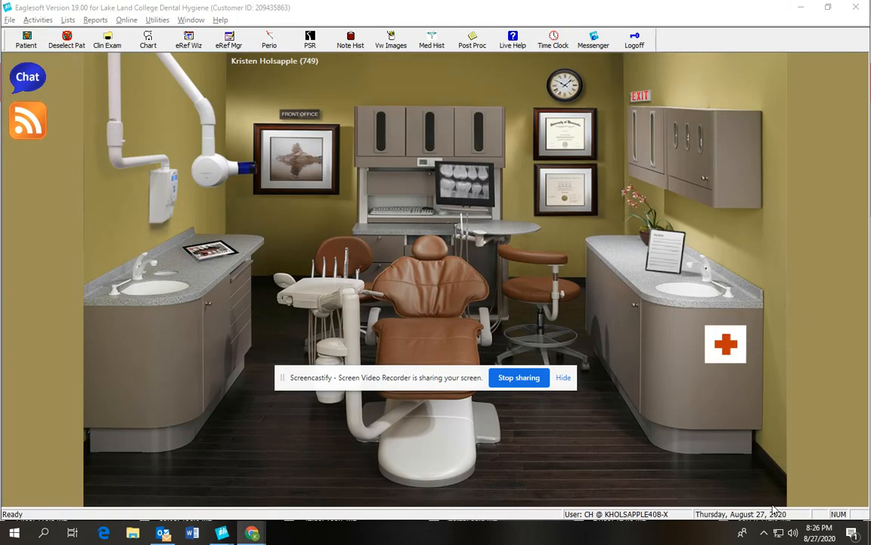
Return to the patient's perio exam and view the comparison of pocket depths across exam dates.
{"action": "left_click", "coordinate": [271, 43]}
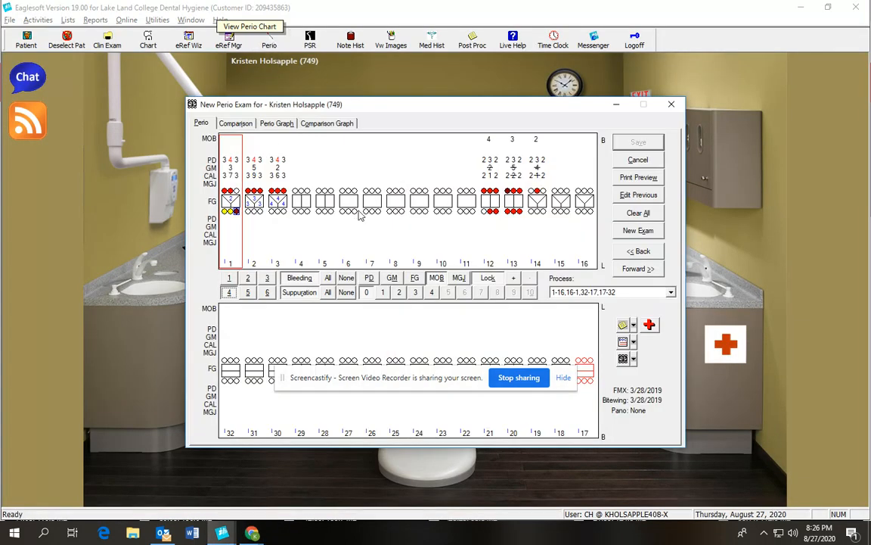
{"action": "left_click", "coordinate": [236, 123]}
{"action": "left_click", "coordinate": [247, 130]}
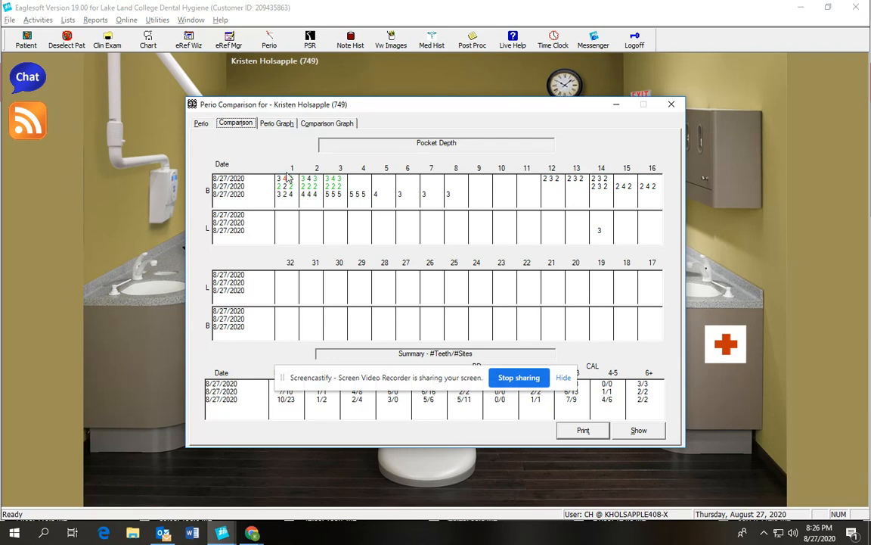
Review the patient's perio graph, comparison graph and pocket depth comparison, return to the perio exam, and close it.
{"action": "left_click", "coordinate": [278, 124]}
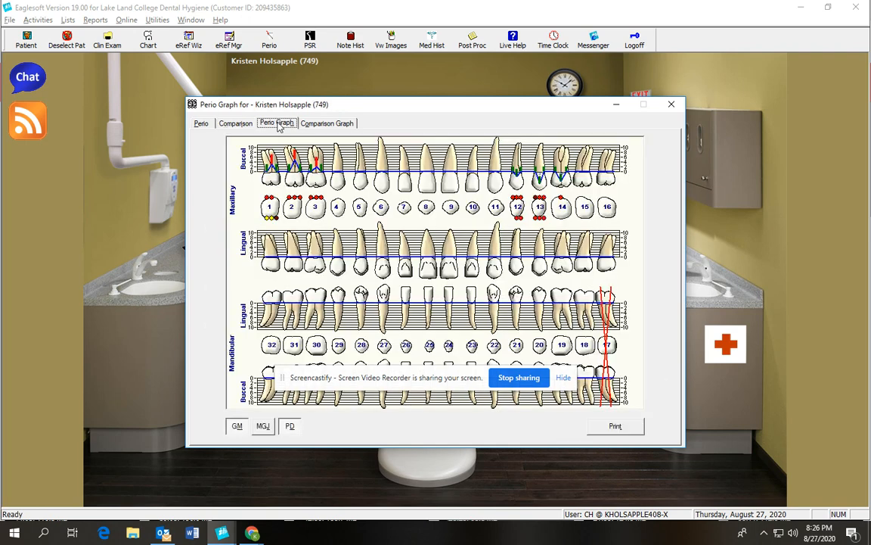
{"action": "left_click", "coordinate": [310, 123]}
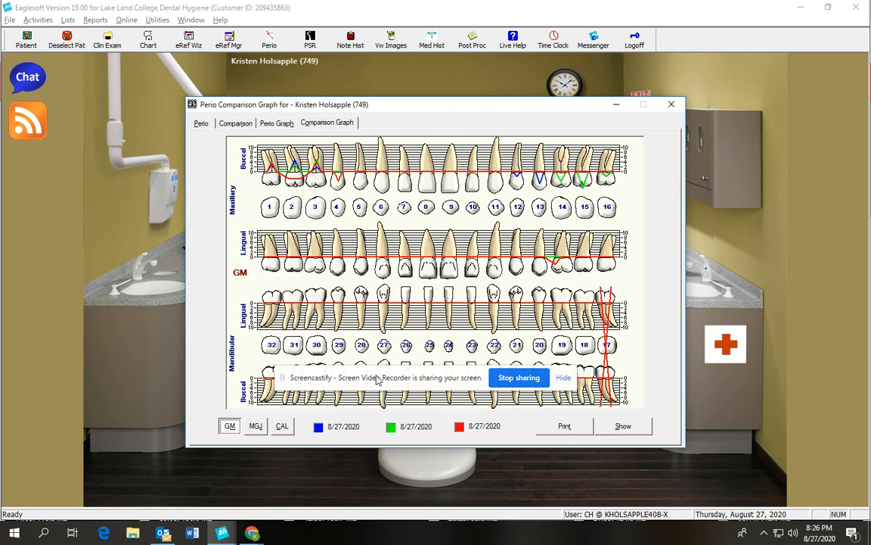
{"action": "left_click_drag", "start_coordinate": [378, 374], "coordinate": [142, 467]}
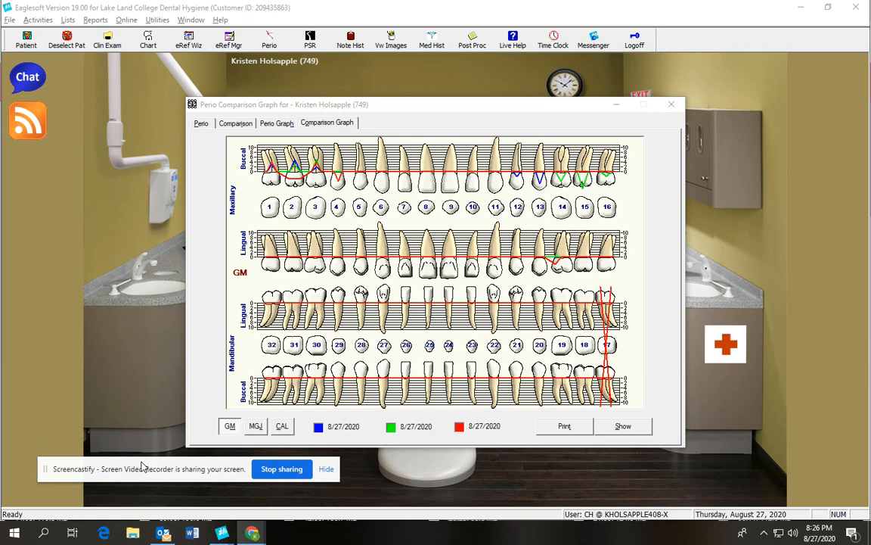
{"action": "left_click", "coordinate": [236, 126]}
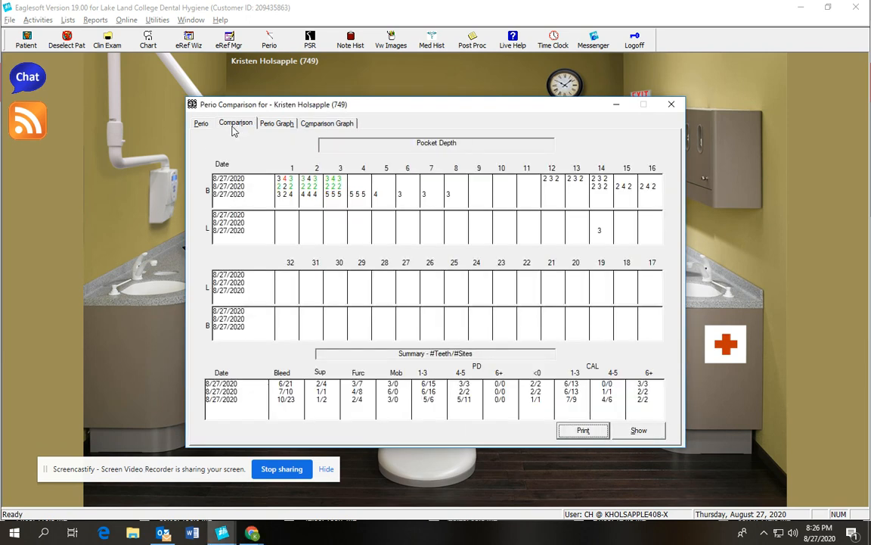
{"action": "left_click", "coordinate": [206, 124]}
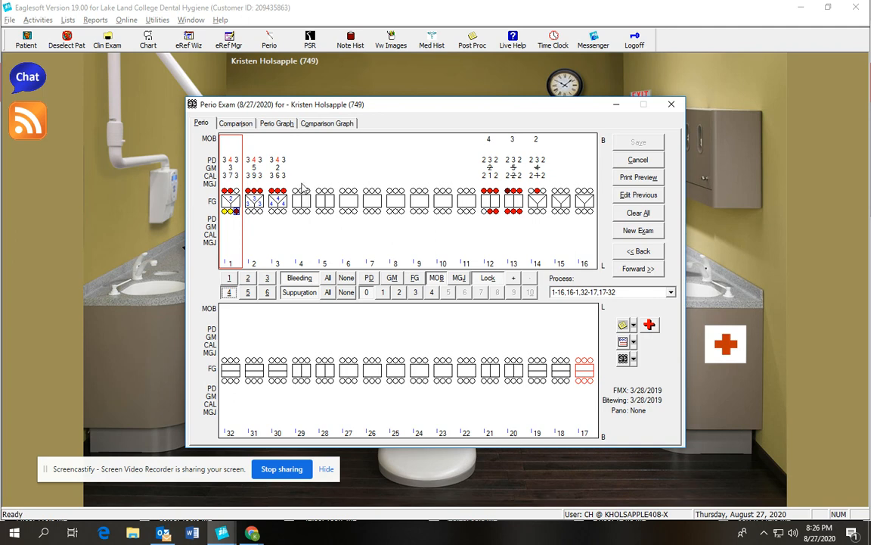
{"action": "left_click", "coordinate": [671, 106]}
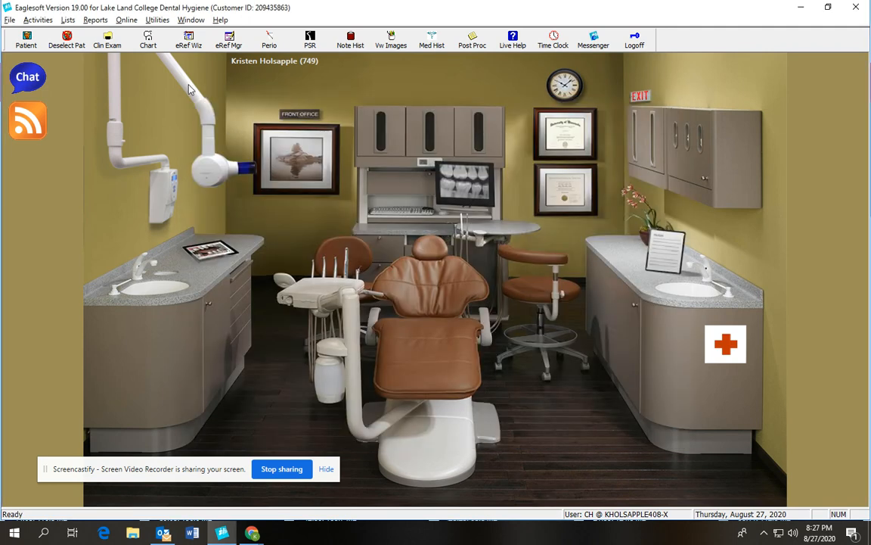
Open the Periodontal Risk Assessment Questionnaire from the patient's medical history forms.
{"action": "left_click", "coordinate": [430, 42]}
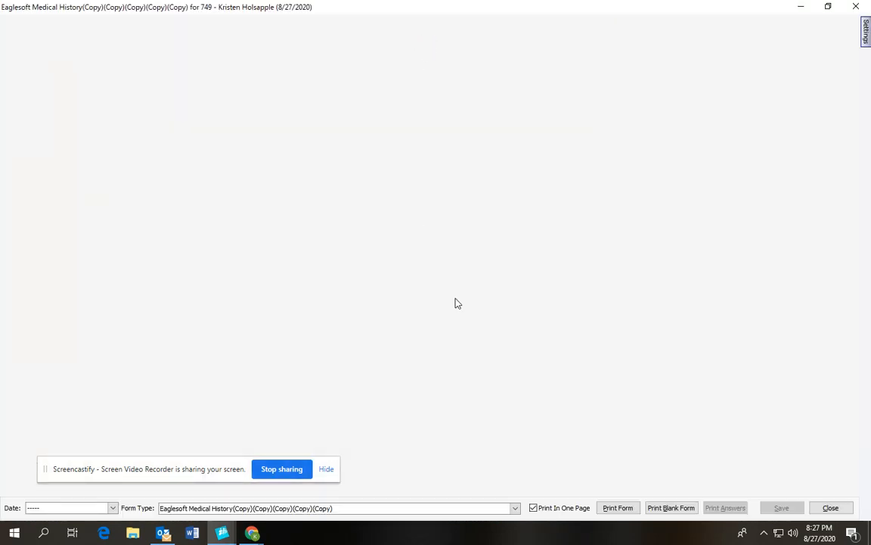
{"action": "left_click", "coordinate": [514, 507]}
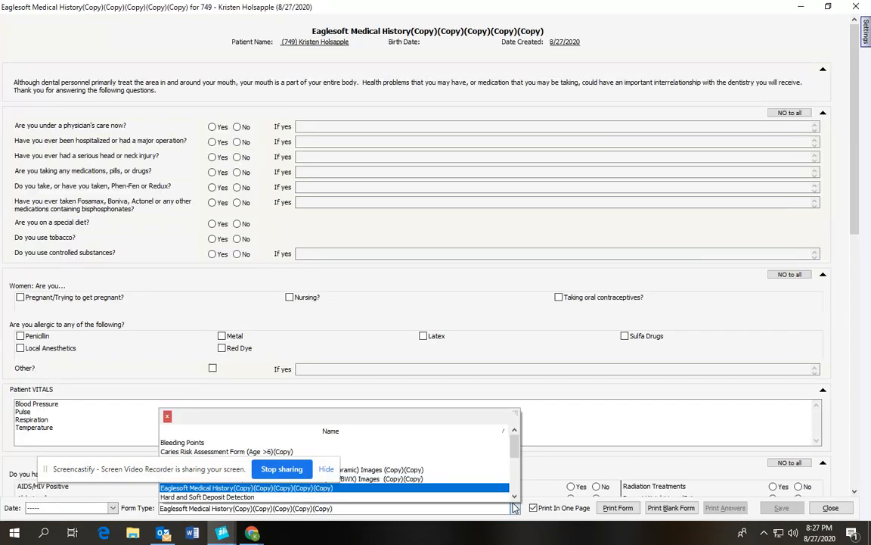
{"action": "left_click_drag", "start_coordinate": [205, 470], "coordinate": [196, 410]}
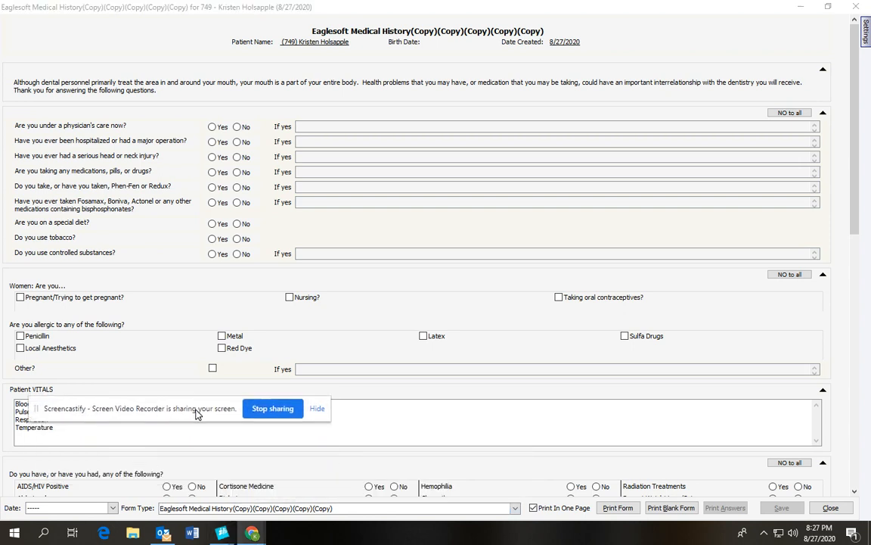
{"action": "left_click", "coordinate": [514, 507]}
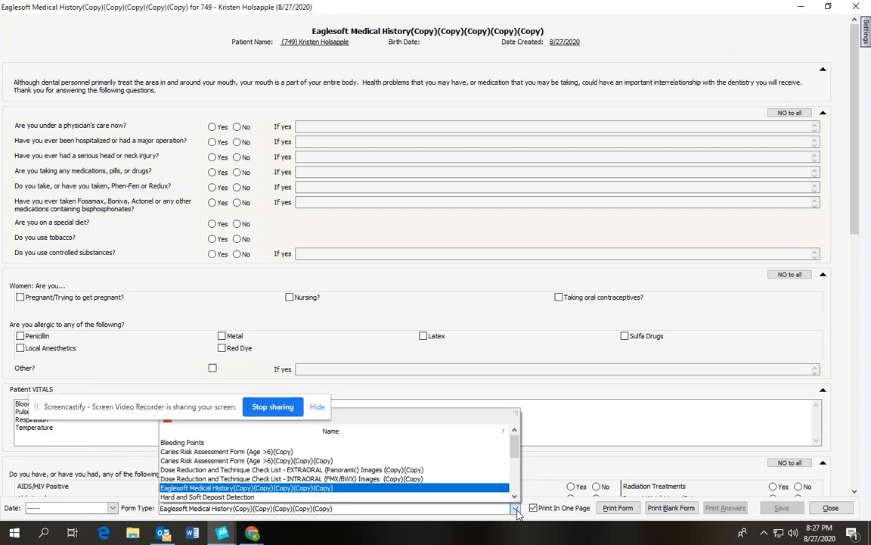
{"action": "left_click", "coordinate": [515, 497]}
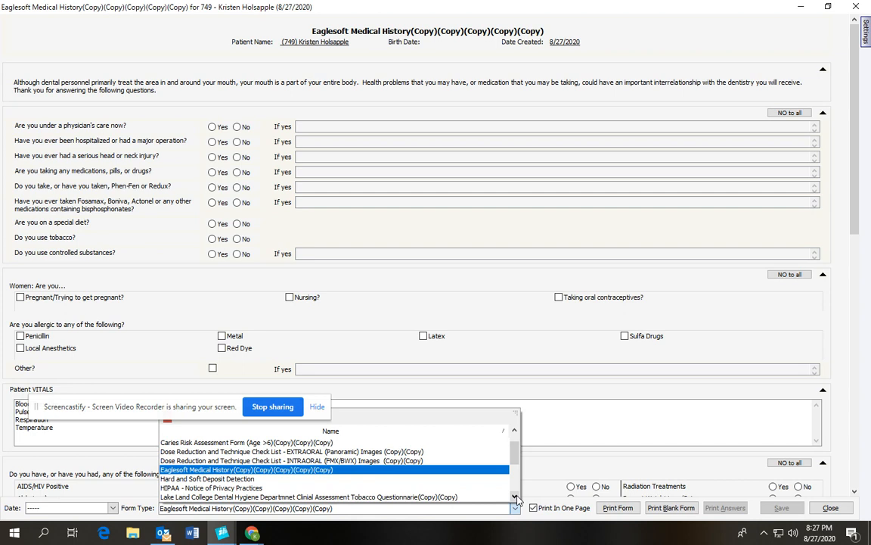
{"action": "left_click", "coordinate": [514, 497]}
{"action": "left_click", "coordinate": [514, 497]}
{"action": "left_click", "coordinate": [514, 497]}
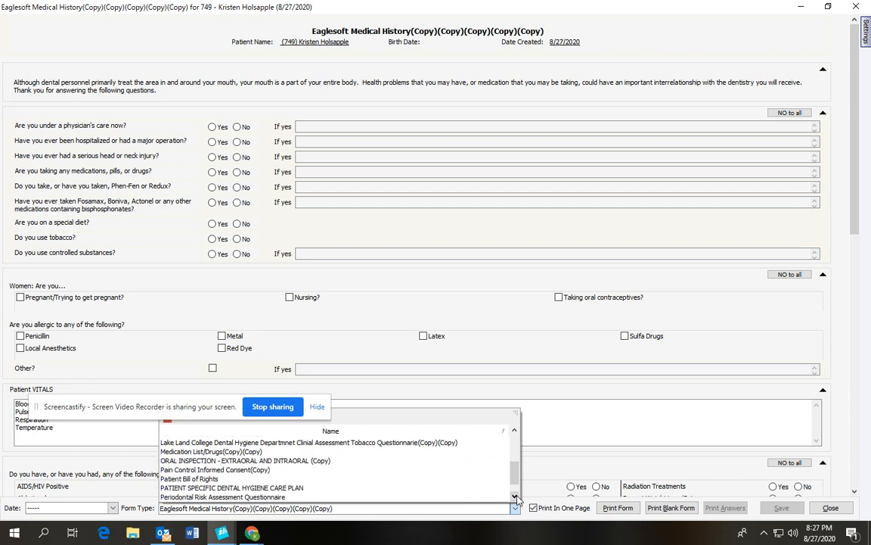
{"action": "left_click", "coordinate": [515, 497]}
{"action": "left_click", "coordinate": [514, 498]}
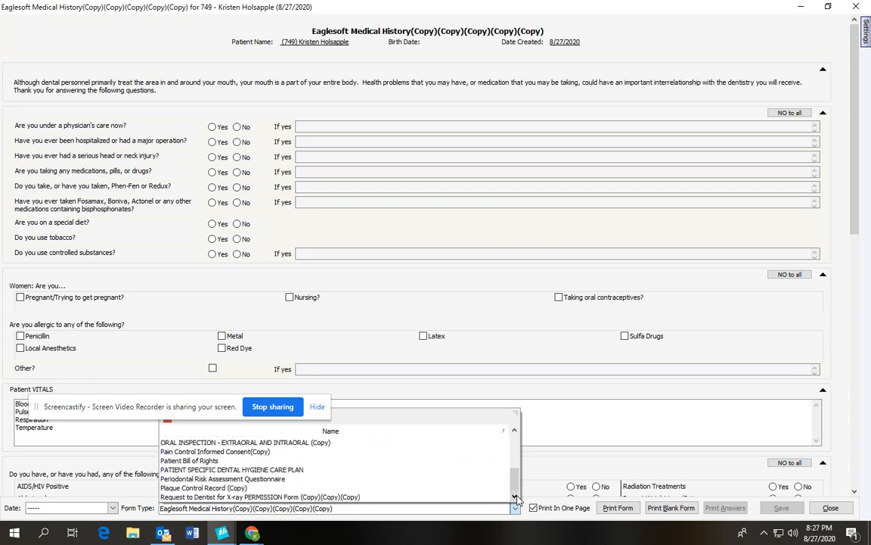
{"action": "left_click", "coordinate": [290, 483]}
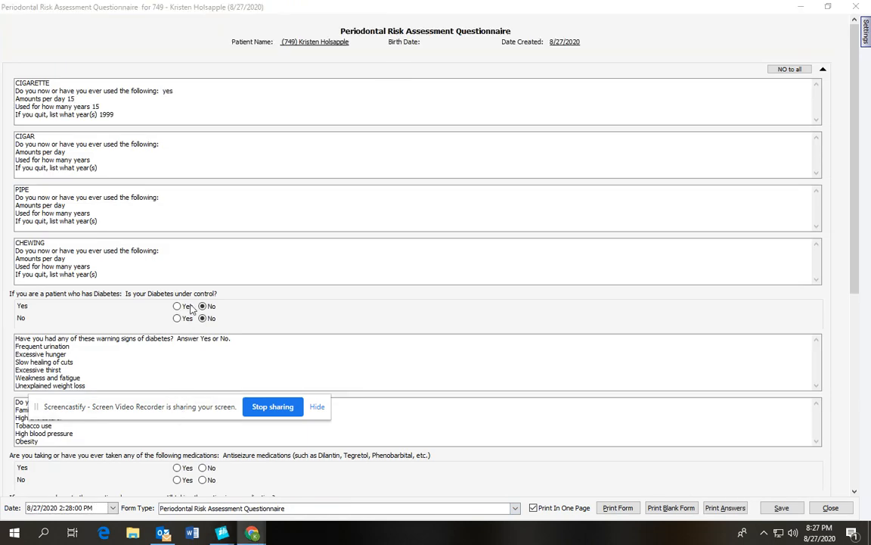
Fill in the cigar section with yes for use, 2 per day, and 2 years of use.
{"action": "left_click_drag", "start_coordinate": [191, 405], "coordinate": [494, 475]}
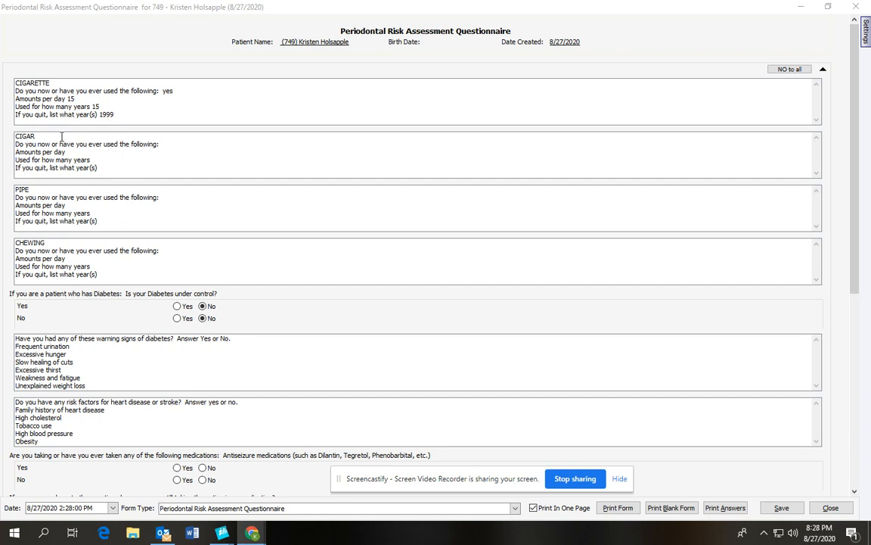
{"action": "left_click", "coordinate": [175, 148]}
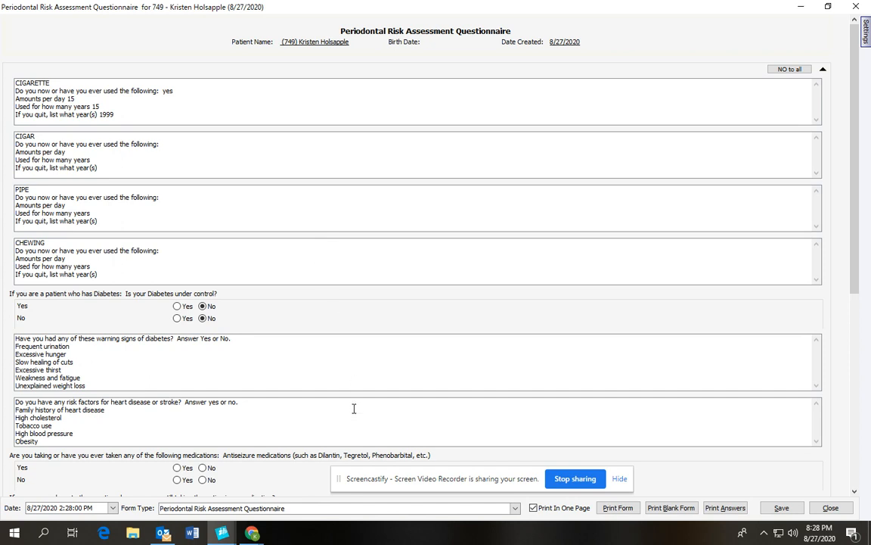
{"action": "left_click_drag", "start_coordinate": [394, 472], "coordinate": [487, 248]}
{"action": "left_click_drag", "start_coordinate": [208, 160], "coordinate": [172, 152]}
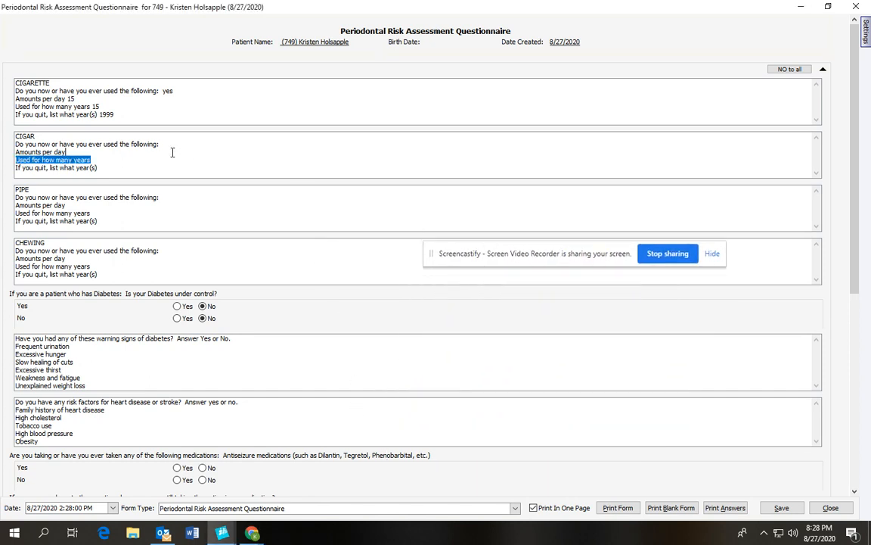
{"action": "left_click", "coordinate": [169, 139]}
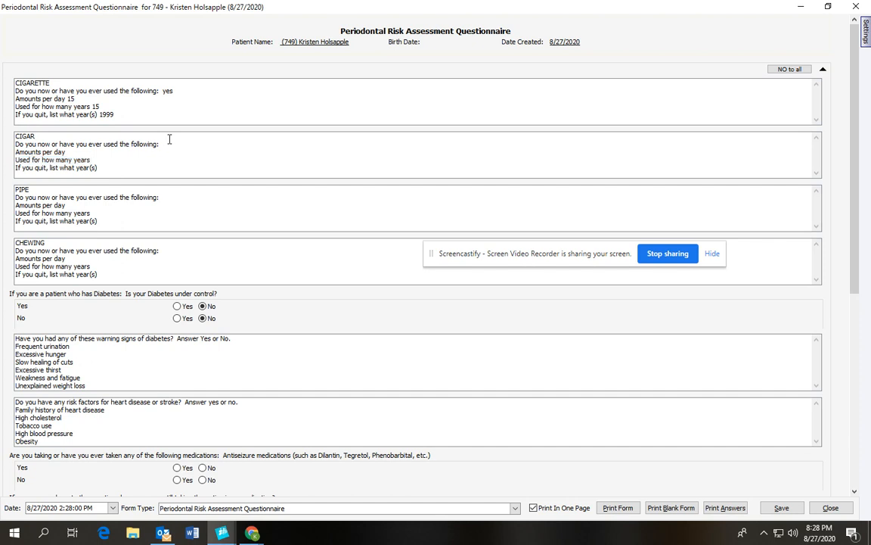
{"action": "type", "text": "ye"}
{"action": "type", "text": " 2"}
{"action": "key", "text": "Down"}
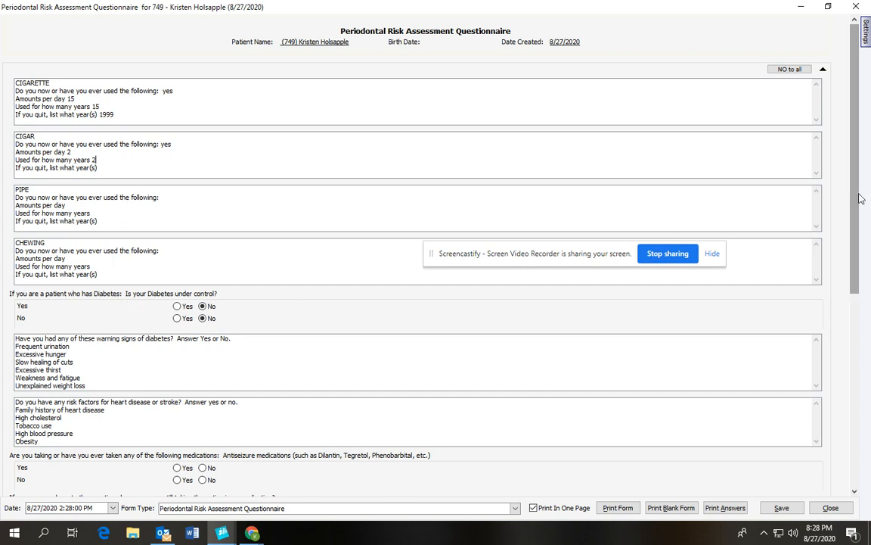
Mark Yes on both rows for having taken antiseizure medications and for still taking the anti-seizure medication.
{"action": "left_click_drag", "start_coordinate": [855, 211], "coordinate": [859, 265]}
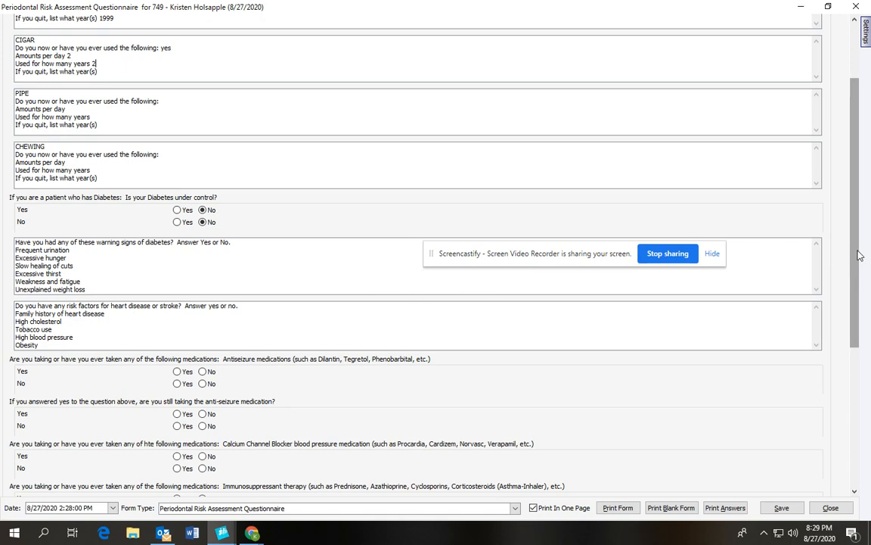
{"action": "left_click_drag", "start_coordinate": [857, 258], "coordinate": [859, 317]}
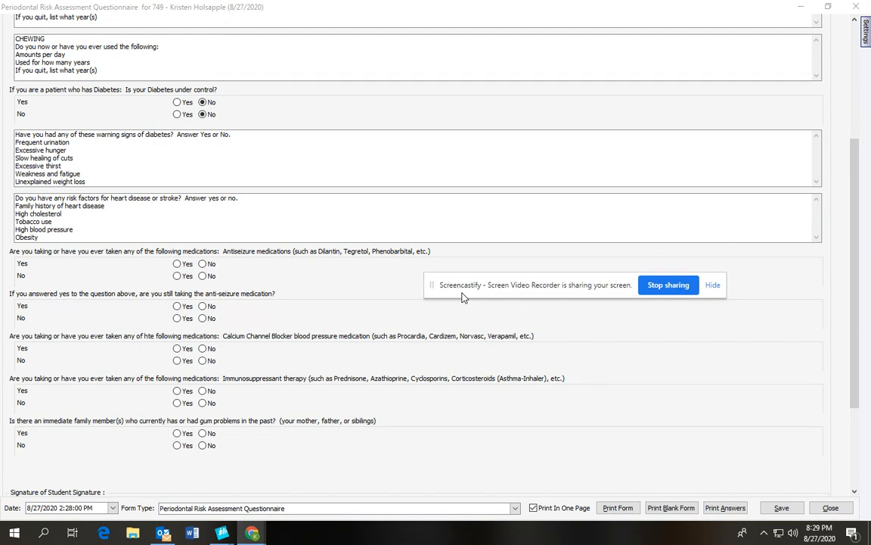
{"action": "left_click", "coordinate": [177, 264]}
{"action": "left_click", "coordinate": [178, 275]}
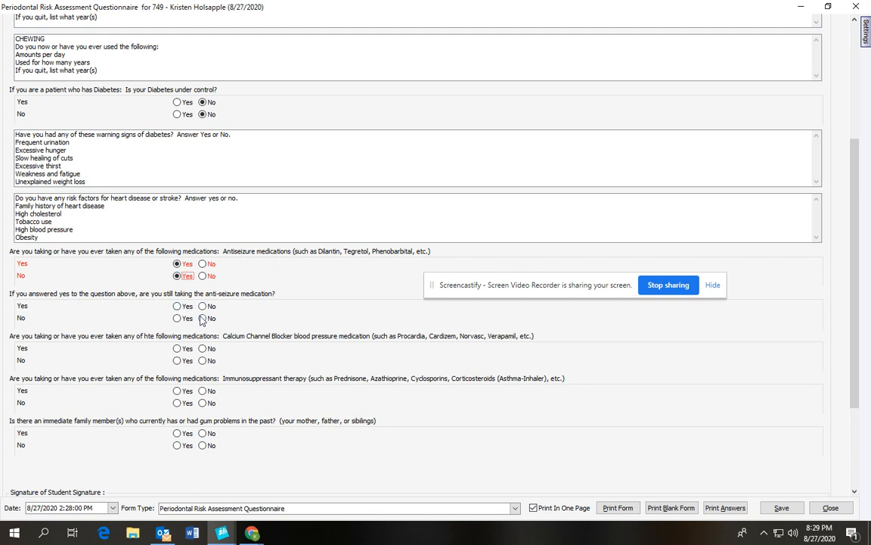
{"action": "left_click", "coordinate": [177, 306]}
{"action": "left_click", "coordinate": [178, 319]}
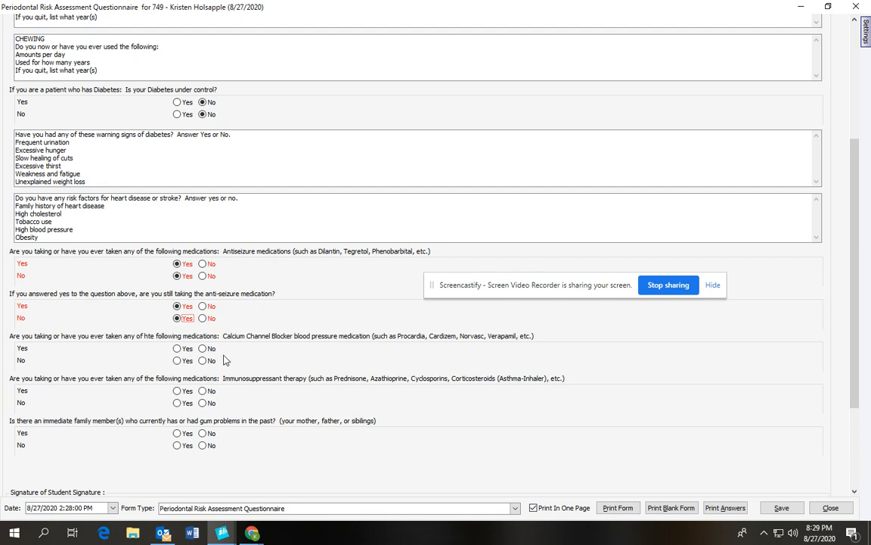
Mark Yes on both rows for calcium channel blocker medication, immunosuppressant therapy, and family history of gum problems.
{"action": "left_click", "coordinate": [177, 348]}
{"action": "left_click", "coordinate": [177, 361]}
{"action": "left_click", "coordinate": [177, 390]}
{"action": "left_click", "coordinate": [177, 403]}
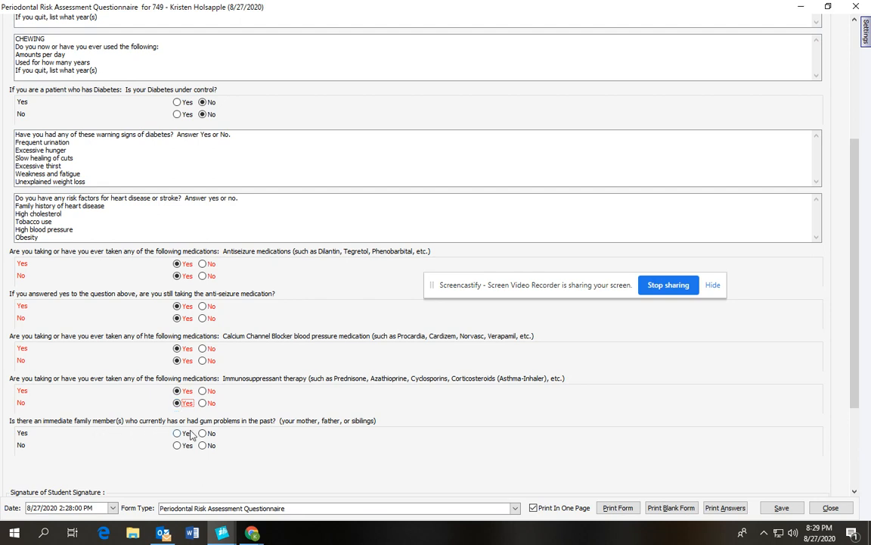
{"action": "left_click", "coordinate": [177, 433]}
{"action": "left_click", "coordinate": [177, 446]}
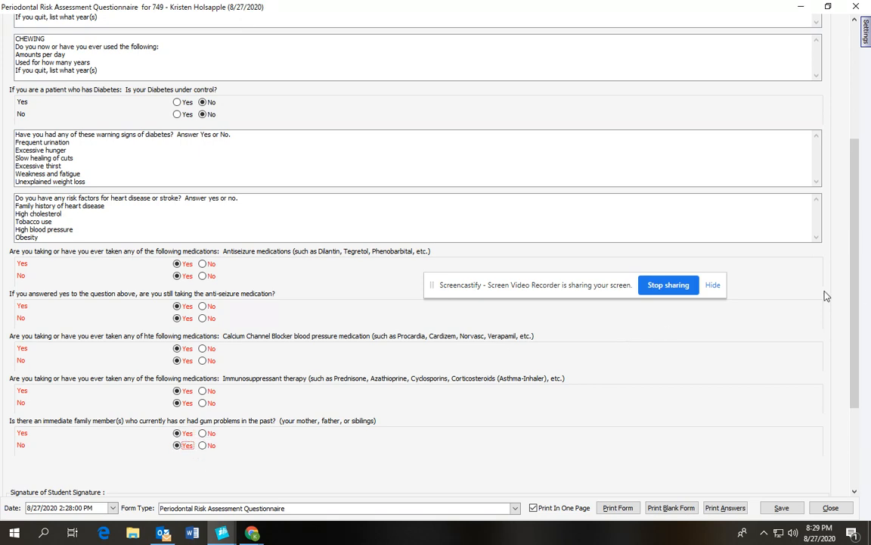
Sign and accept the student and instructor signatures, and save the Periodontal Risk Assessment Questionnaire.
{"action": "mouse_move", "coordinate": [860, 308]}
{"action": "left_mouse_down"}
{"action": "mouse_move", "coordinate": [868, 357]}
{"action": "mouse_move", "coordinate": [856, 393]}
{"action": "left_mouse_up"}
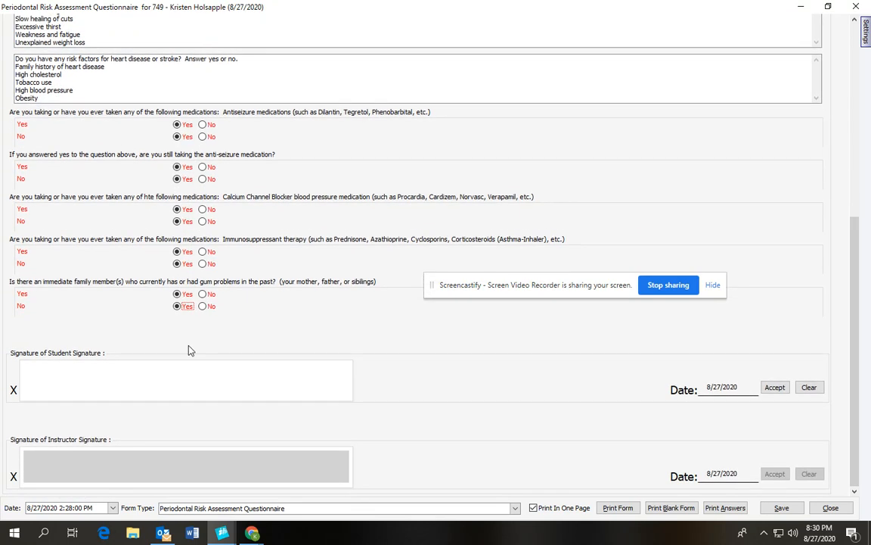
{"action": "left_click_drag", "start_coordinate": [87, 390], "coordinate": [224, 380]}
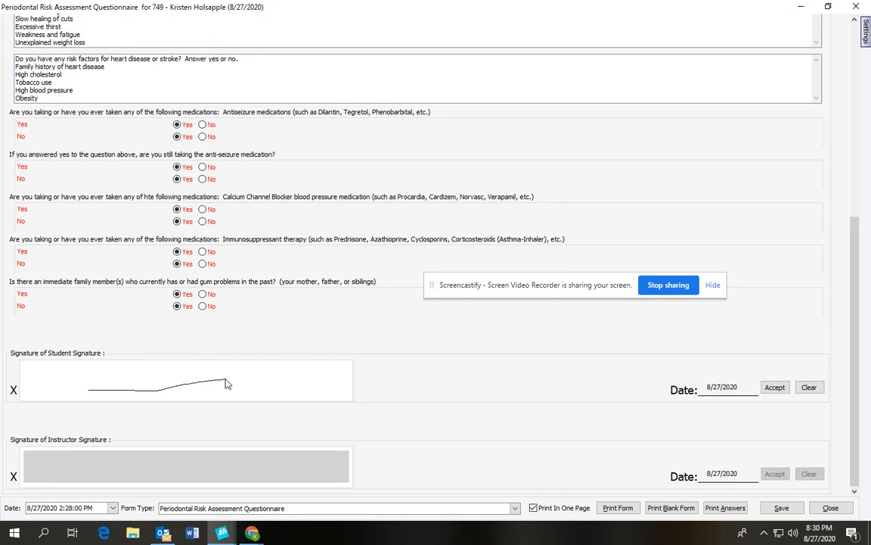
{"action": "left_click", "coordinate": [774, 388]}
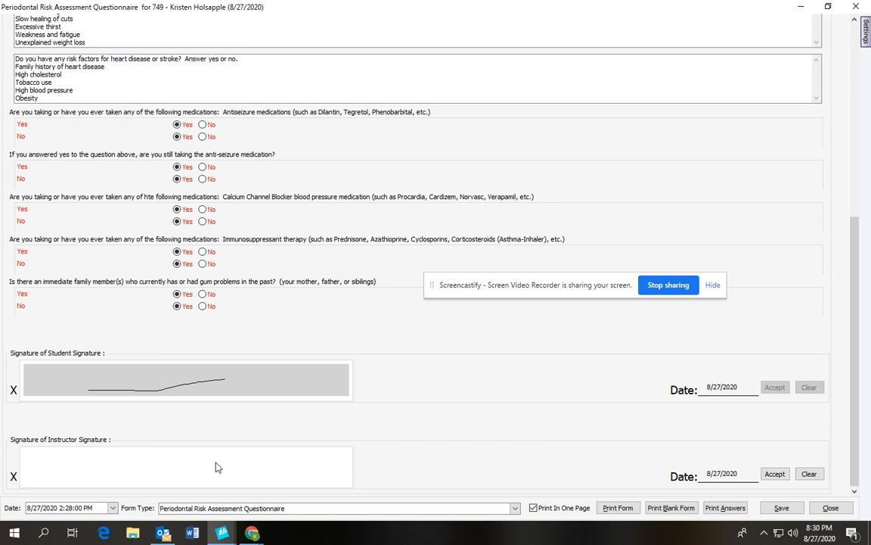
{"action": "left_click_drag", "start_coordinate": [112, 465], "coordinate": [250, 469]}
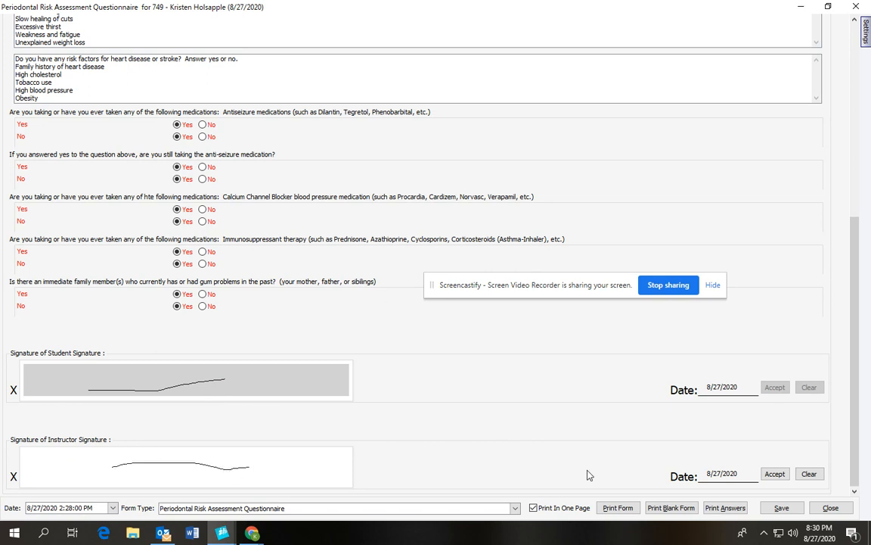
{"action": "left_click", "coordinate": [775, 473]}
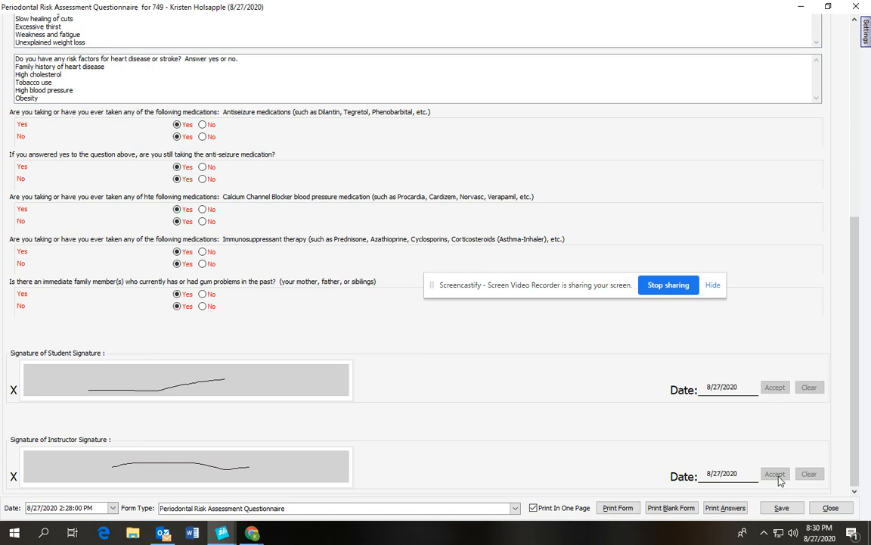
{"action": "left_click", "coordinate": [781, 508]}
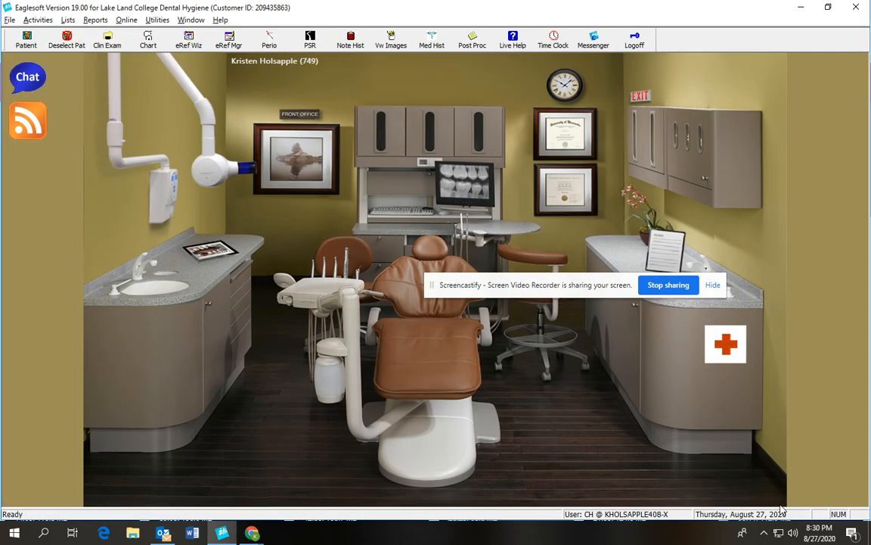
Open the patient's note history and append a tobacco questionnaire mention to the newest "Updated Patient Medical History" note.
{"action": "left_click", "coordinate": [351, 43]}
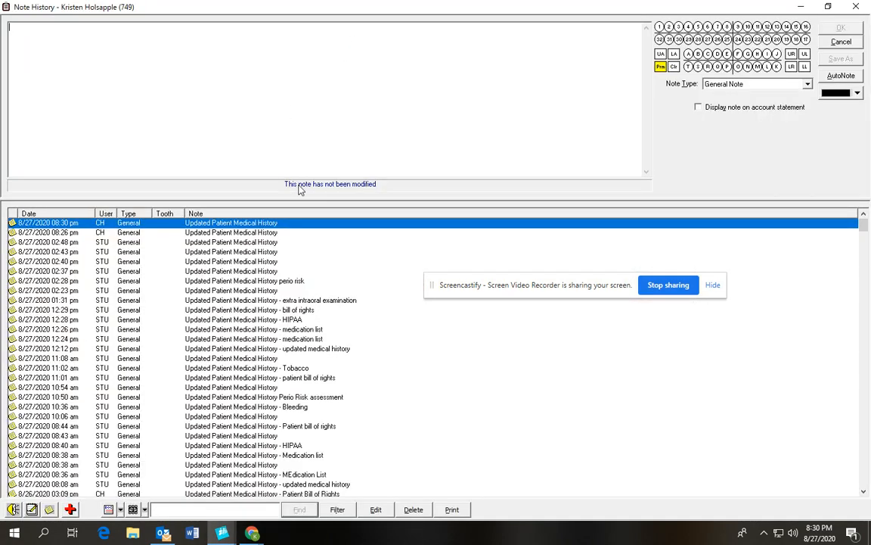
{"action": "double_click", "coordinate": [274, 224]}
{"action": "left_click", "coordinate": [120, 32]}
{"action": "type", "text": "toba"}
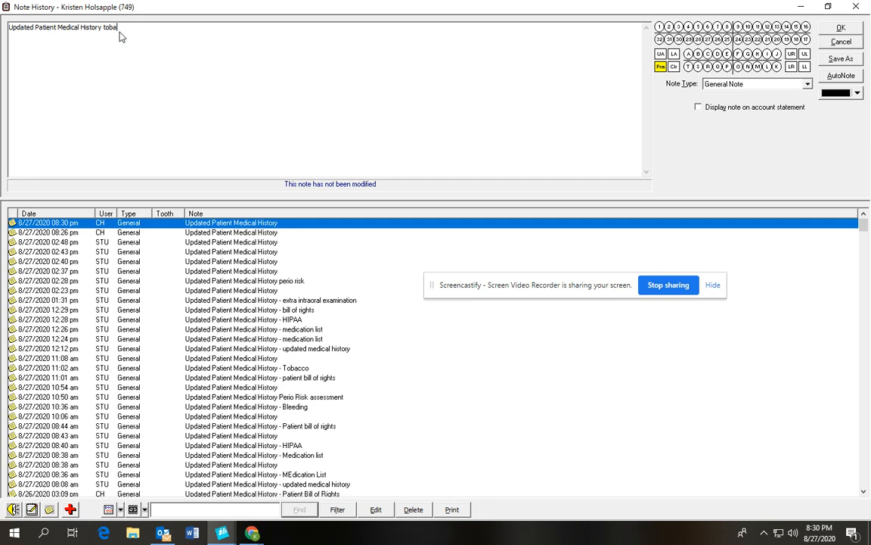
{"action": "type", "text": "cco questionaire"}
{"action": "key", "text": "BackSpace"}
{"action": "key", "text": "BackSpace"}
{"action": "type", "text": "re"}
{"action": "key", "text": "BackSpace"}
{"action": "key", "text": "BackSpace"}
{"action": "type", "text": "rre"}
{"action": "key", "text": "BackSpace"}
{"action": "key", "text": "BackSpace"}
{"action": "type", "text": "e."}
{"action": "key", "text": "BackSpace"}
{"action": "key", "text": "BackSpace"}
{"action": "type", "text": "."}
Correct the misspelled last word of the note to "questionnaire.".
{"action": "right_click", "coordinate": [144, 28]}
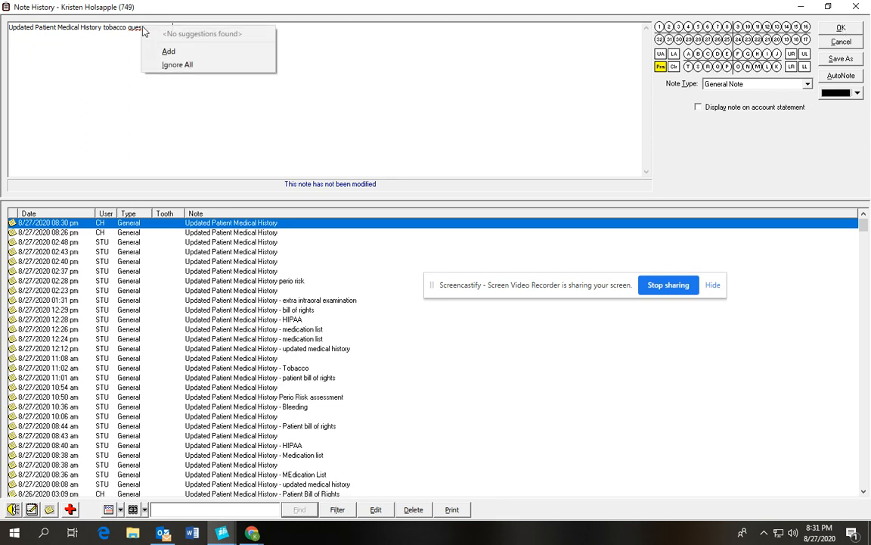
{"action": "left_click", "coordinate": [137, 31]}
{"action": "double_click", "coordinate": [141, 28]}
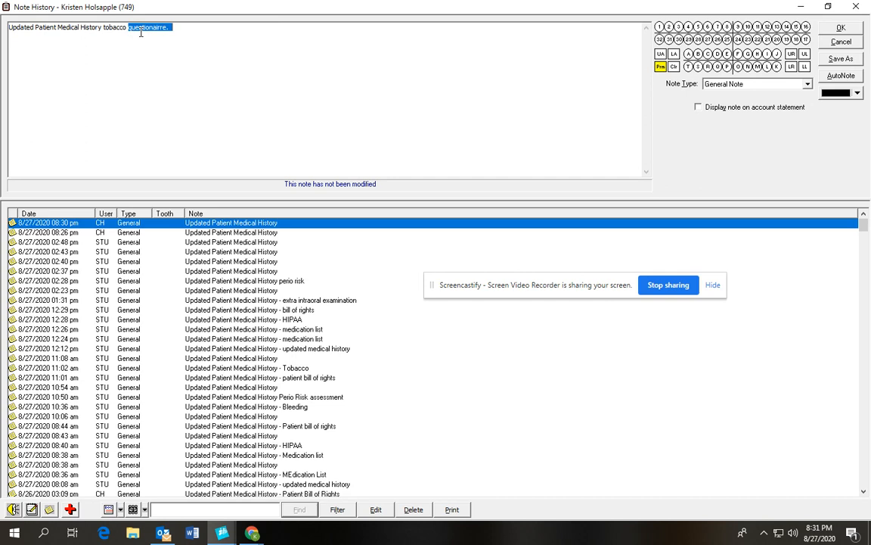
{"action": "type", "text": "questionnaire."}
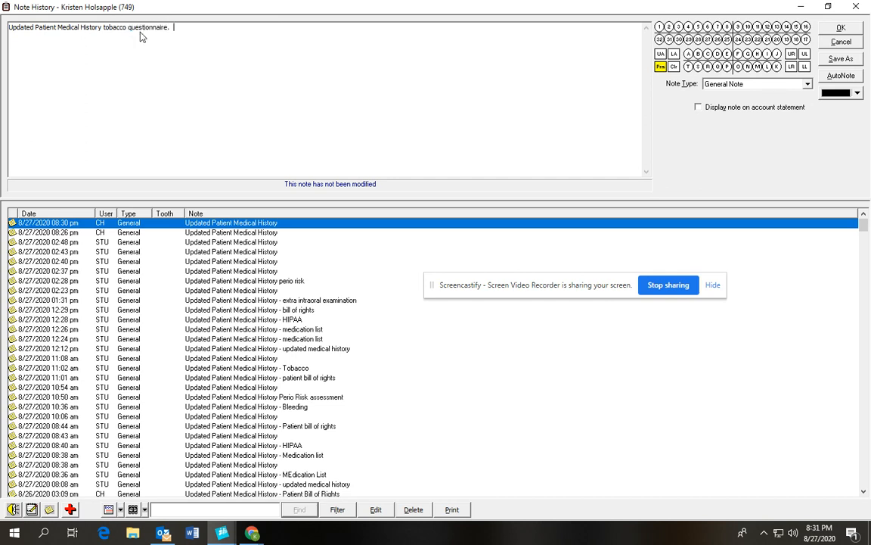